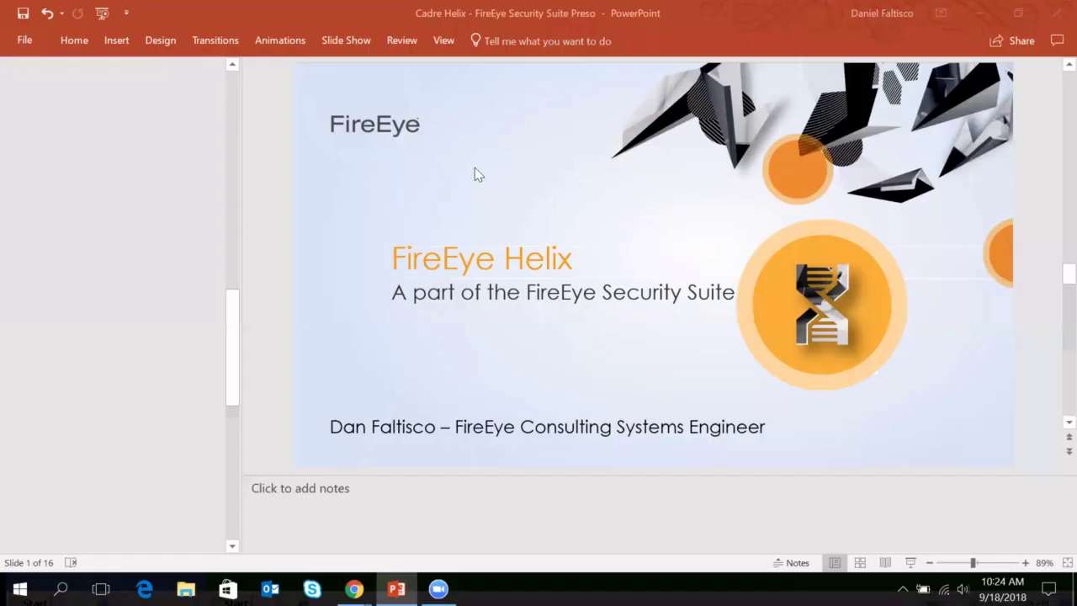
Step: Switch from the presentation to the main Chrome window, close the Zoom page, and show the FireEye Helix Summary Dashboard
mouse_move(358, 573)
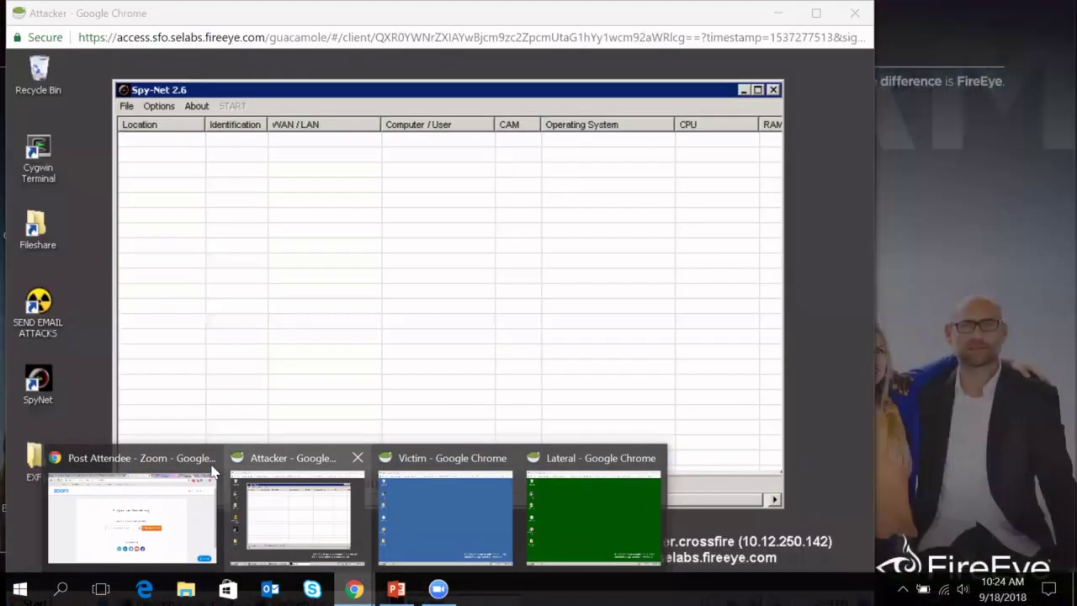
mouse_move(214, 497)
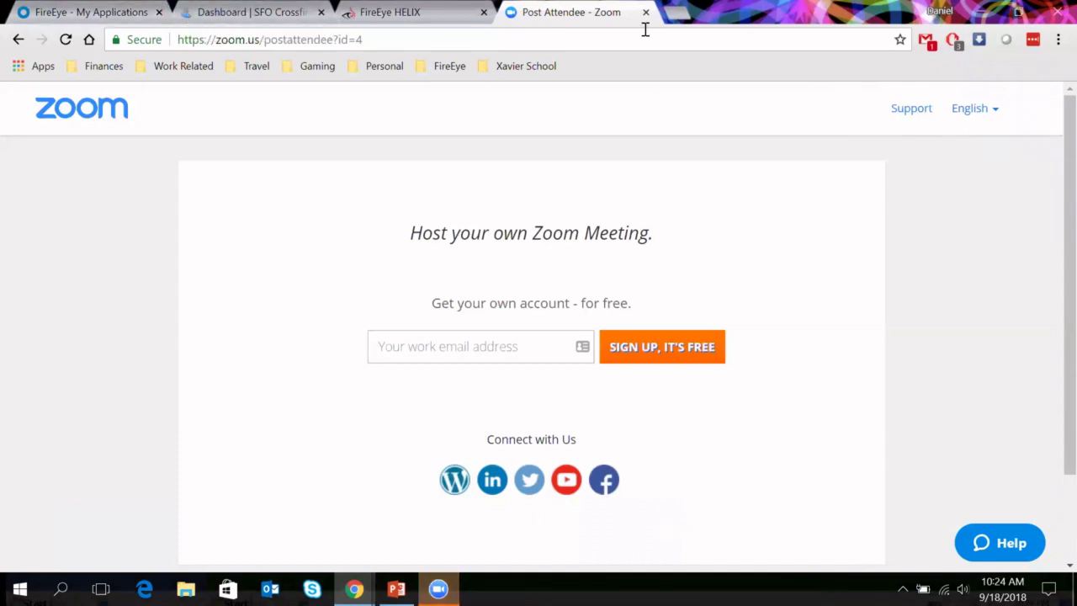
left_click_drag(641, 20, 285, 37)
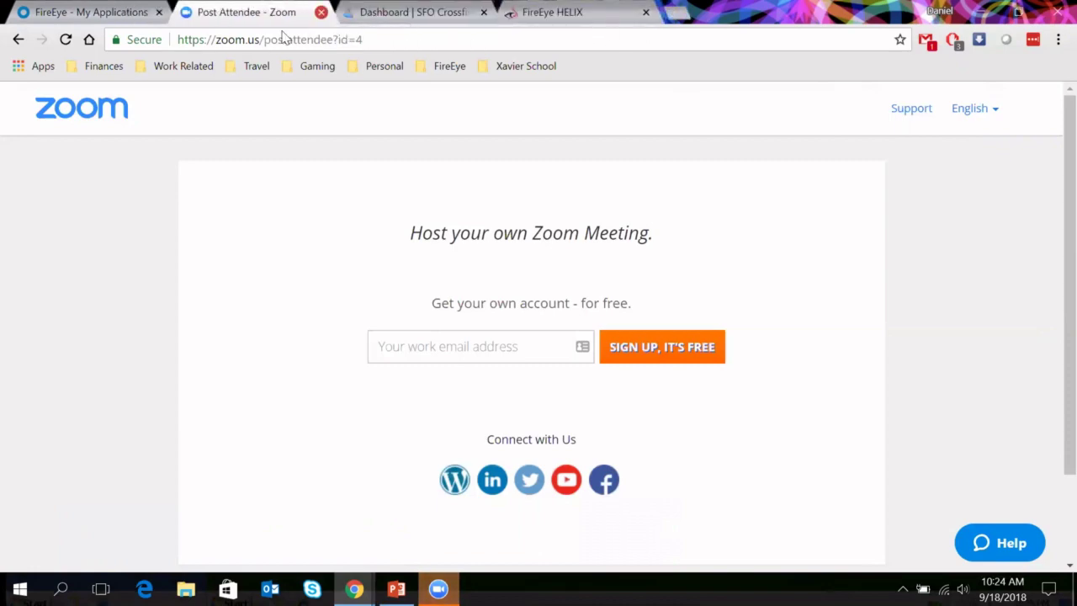
left_click(321, 12)
key("ctrl+Tab")
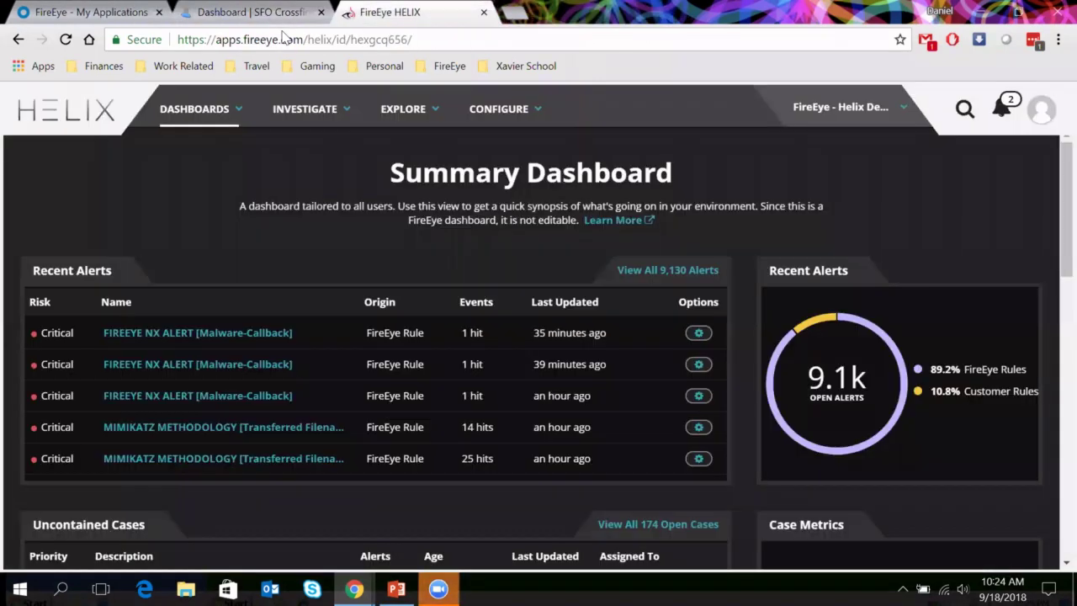
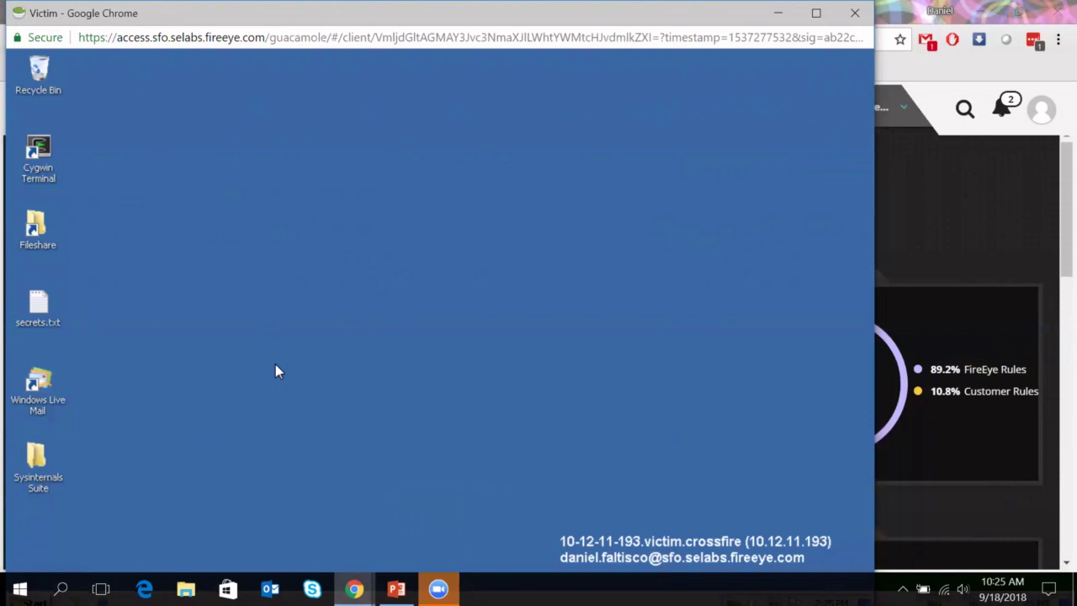
Step: Bring up the Lateral remote desktop, show it alternately with the Victim desktop, and leave the Victim desktop in front
mouse_move(354, 589)
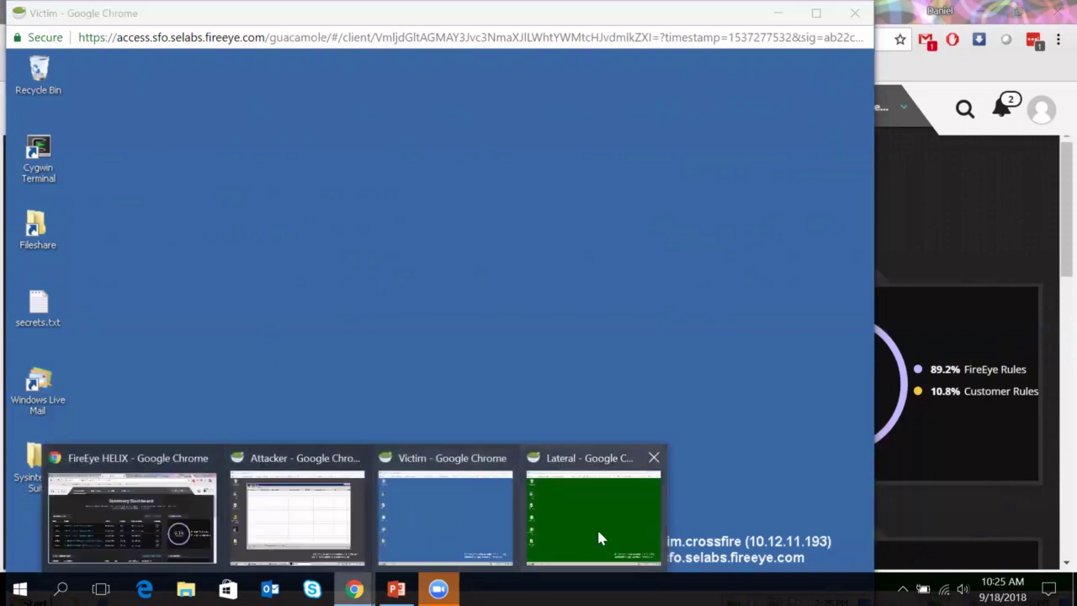
left_click(600, 530)
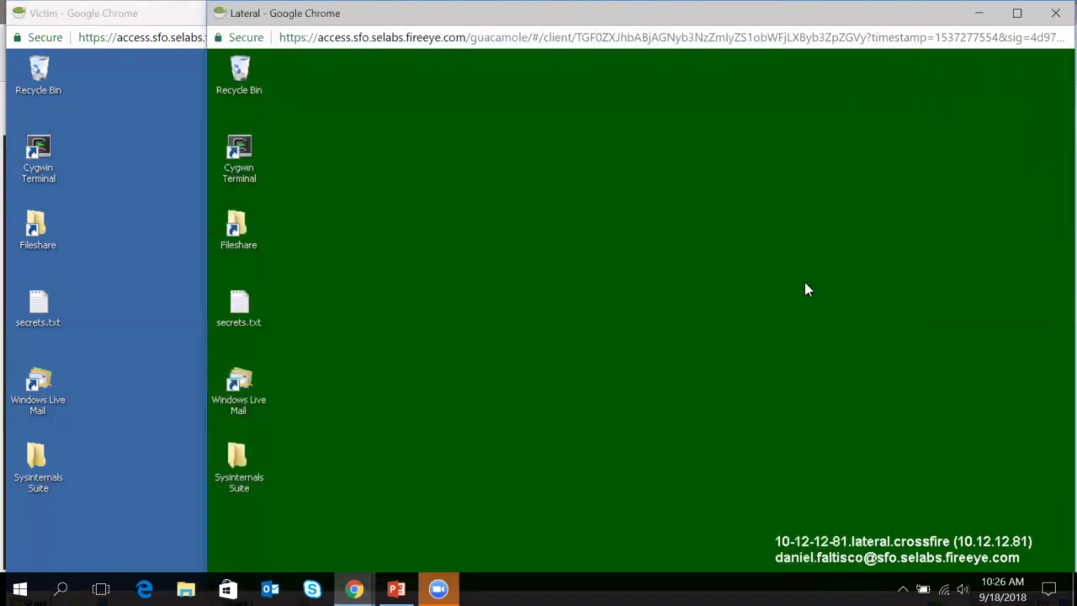
left_click(160, 303)
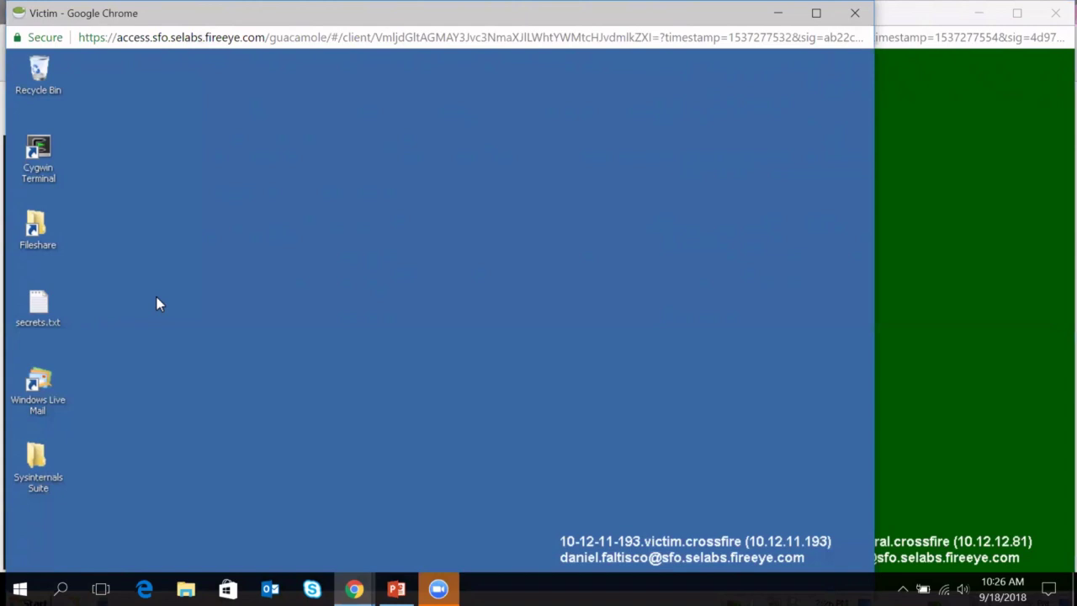
left_click(884, 236)
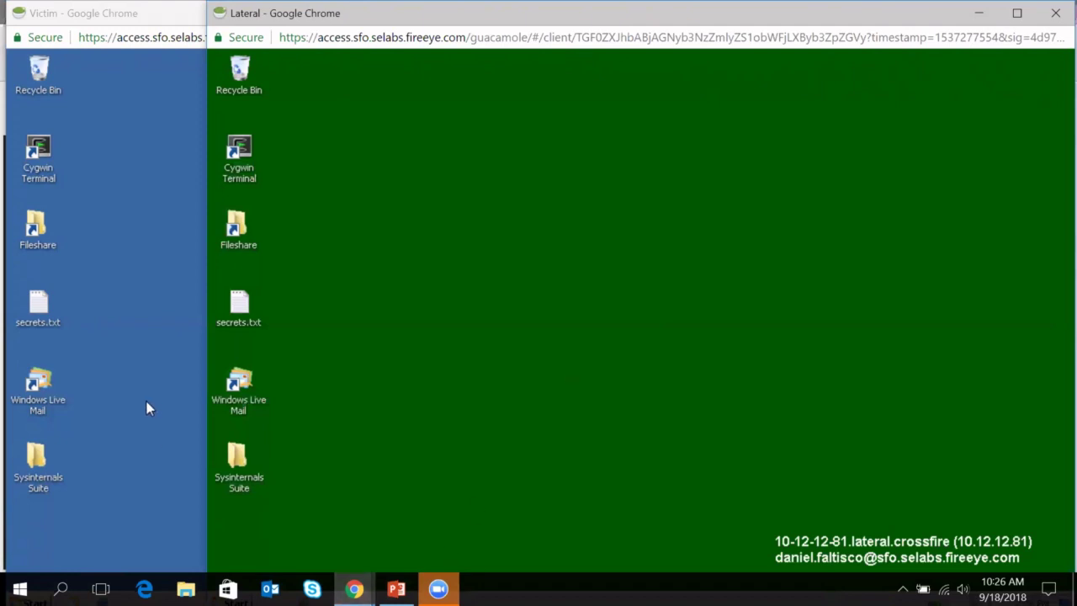
left_click(150, 407)
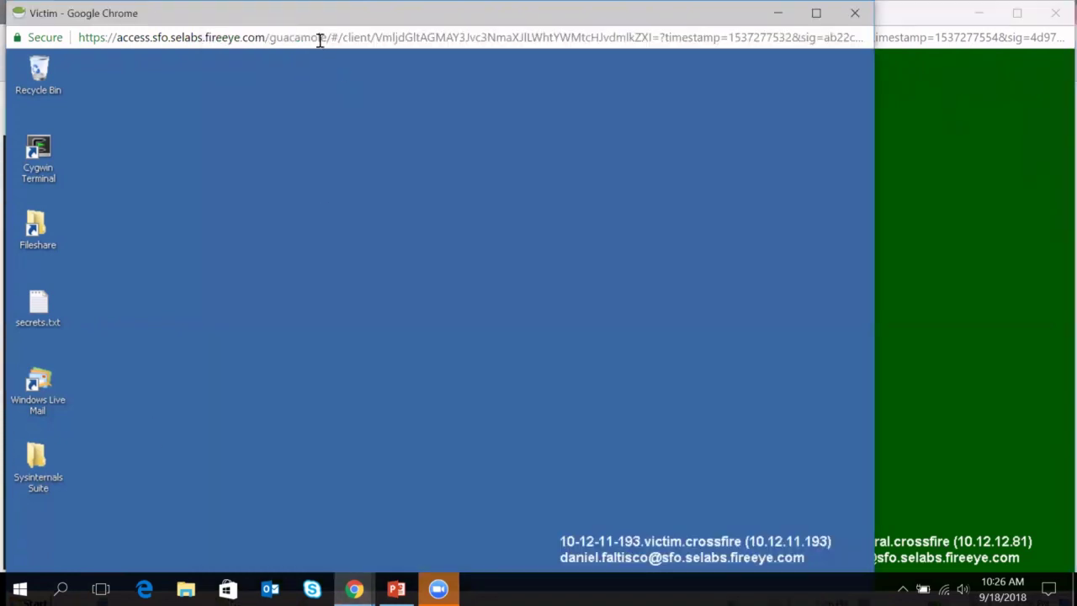
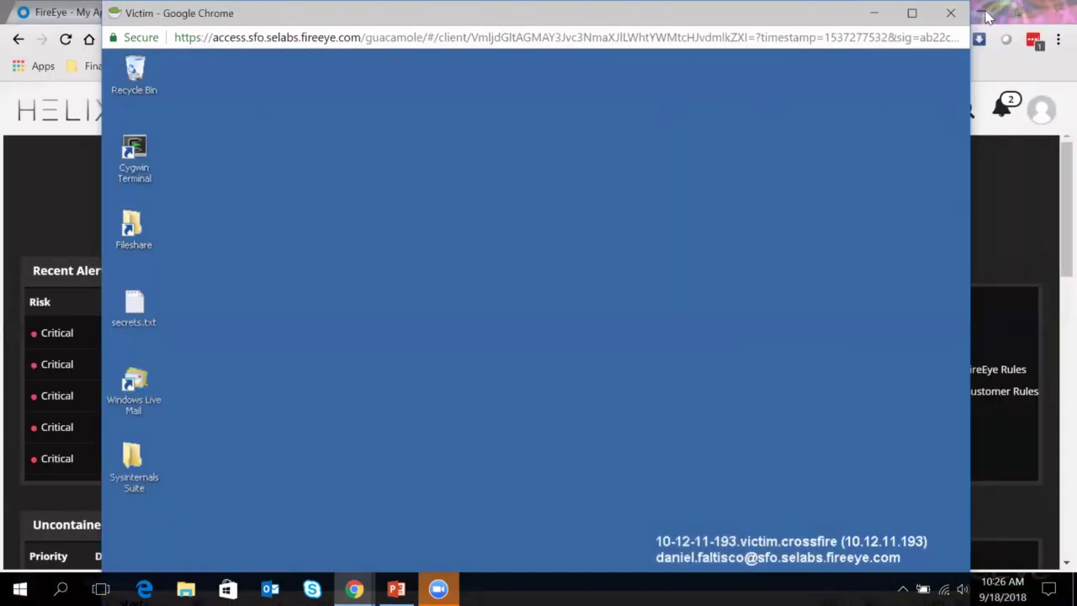
Step: Minimize the Helix browser window and maximize the Victim remote desktop window
left_click(982, 15)
left_click(985, 16)
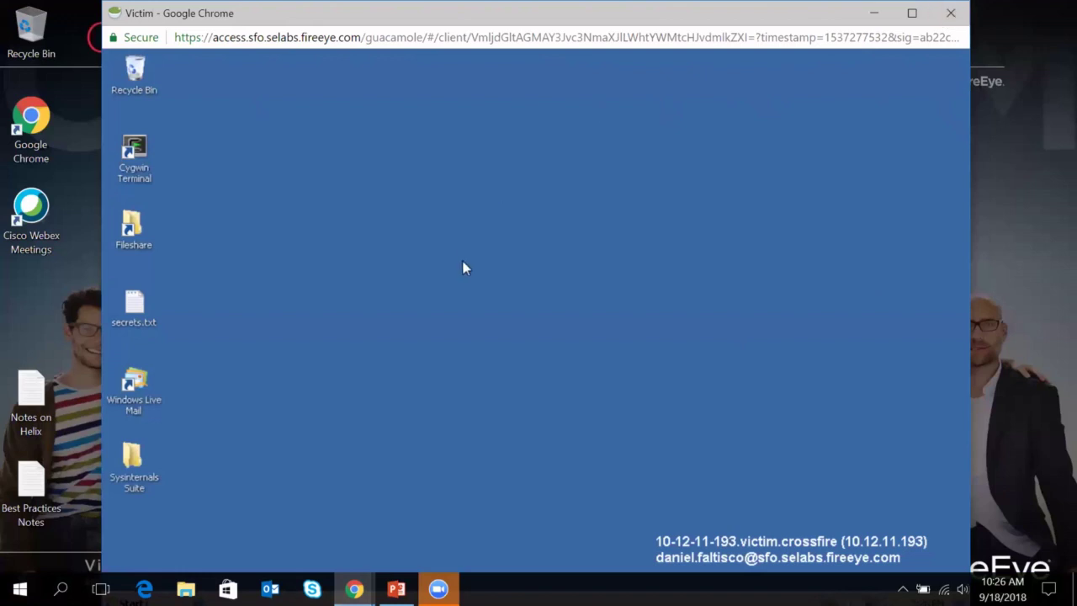
left_click(911, 12)
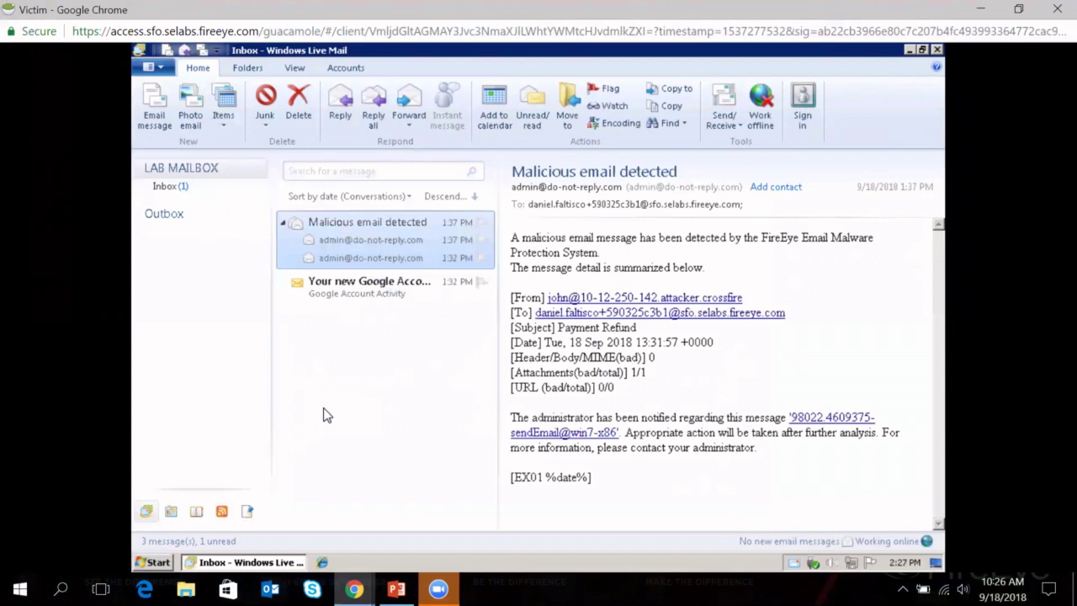
left_click(374, 245)
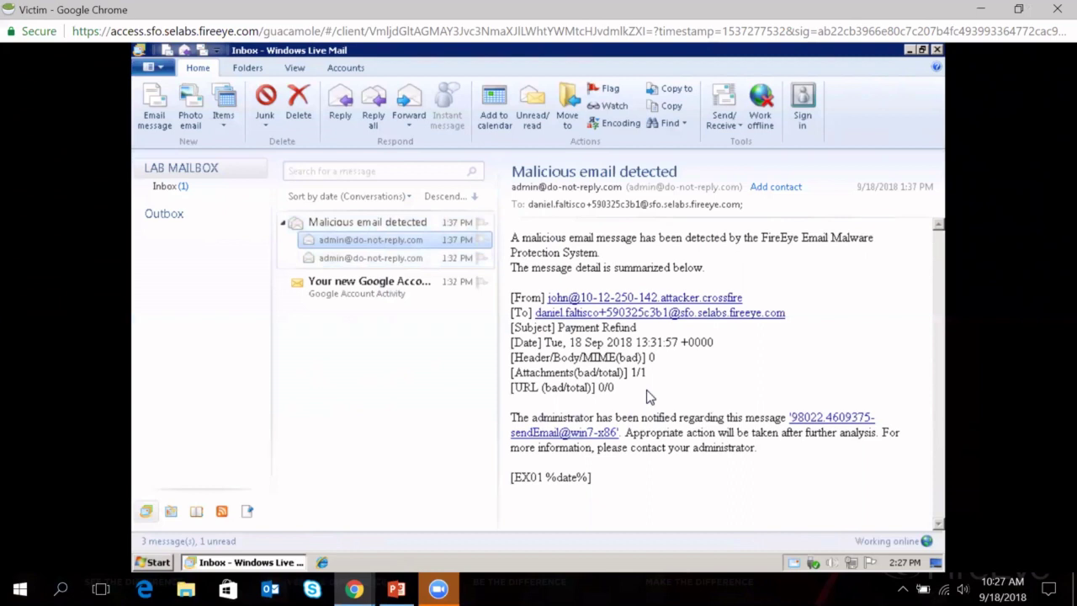
left_click(352, 262)
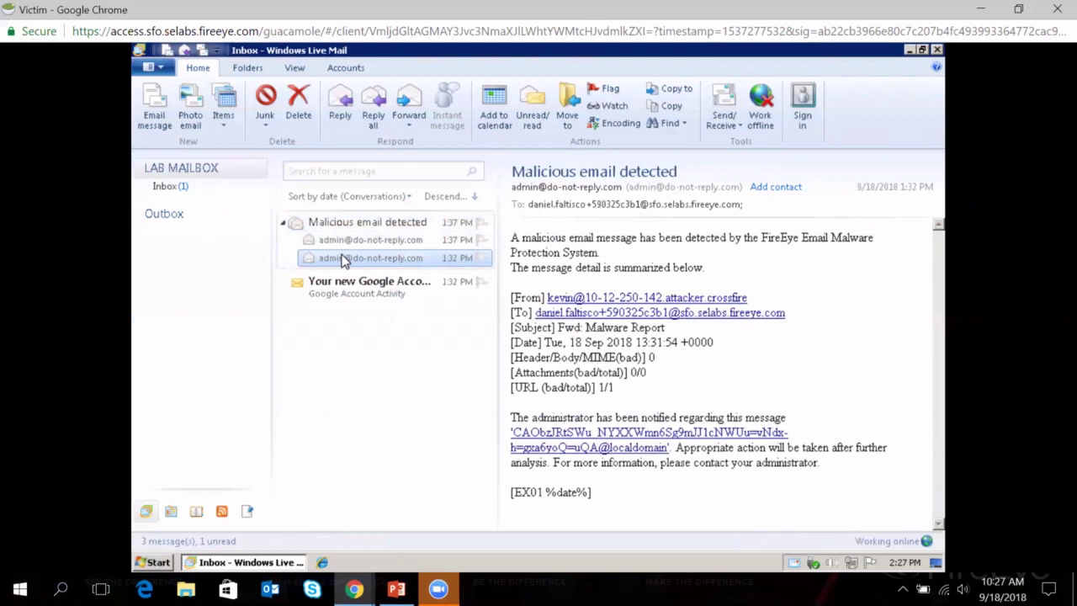
left_click(324, 290)
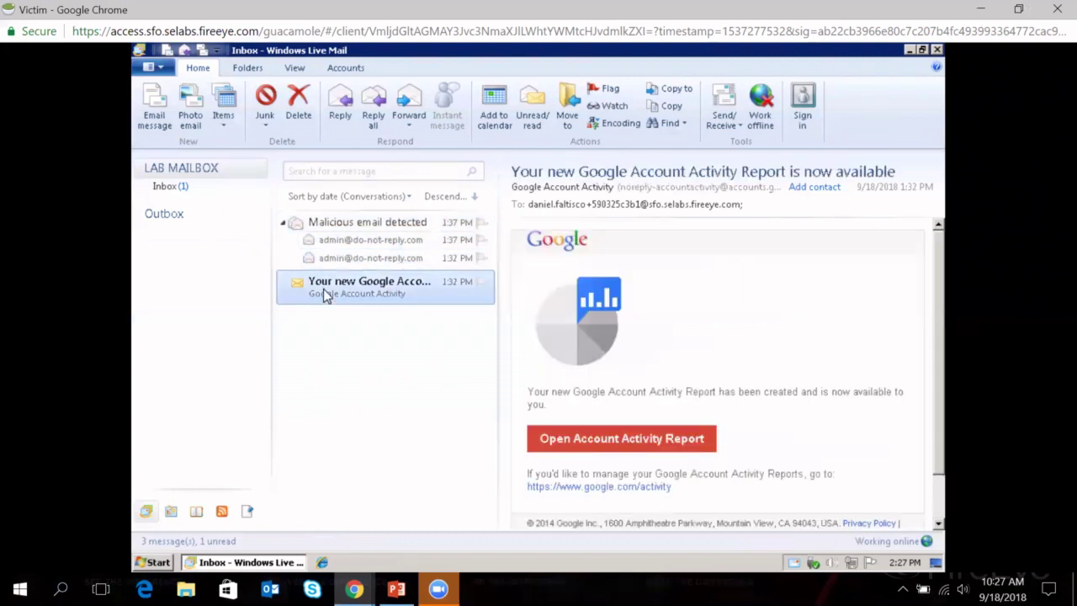
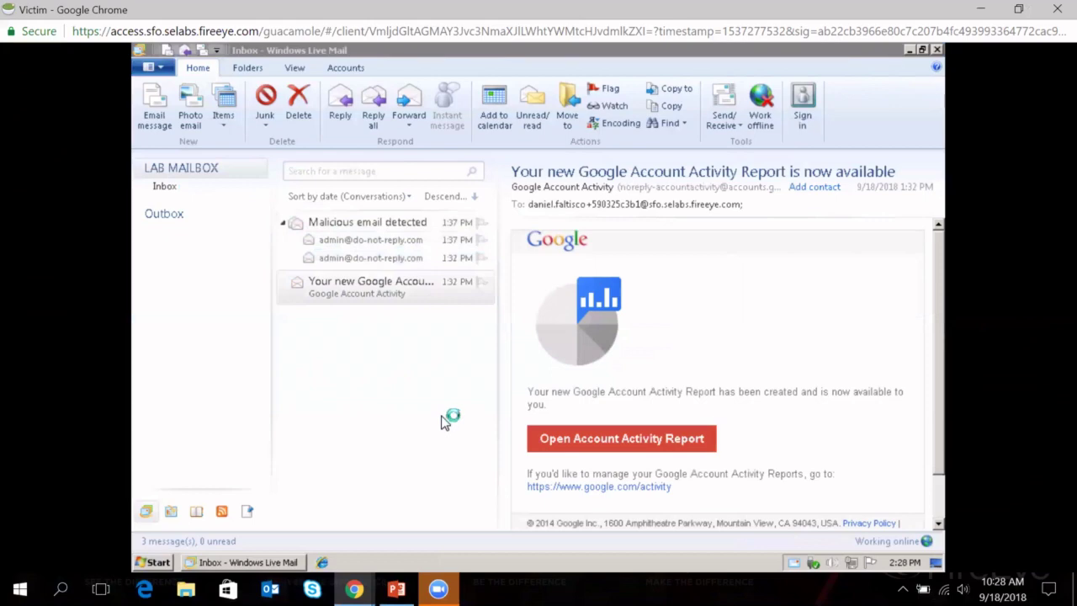
Step: Restore the Victim window to its smaller size and open the downloaded secrets.txt on the Attacker desktop
left_click(1018, 8)
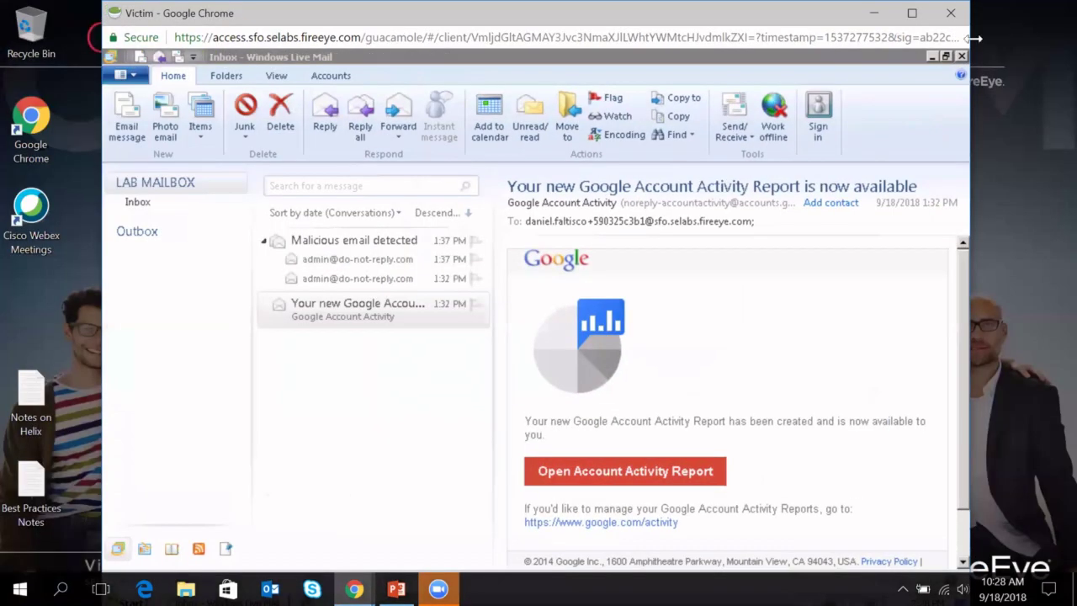
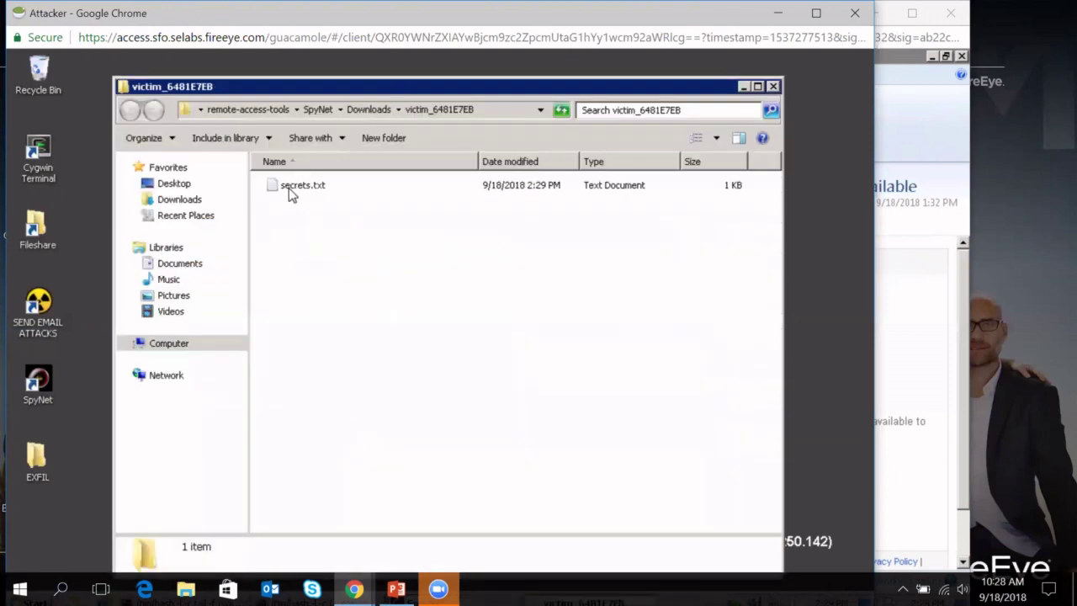
double_click(289, 188)
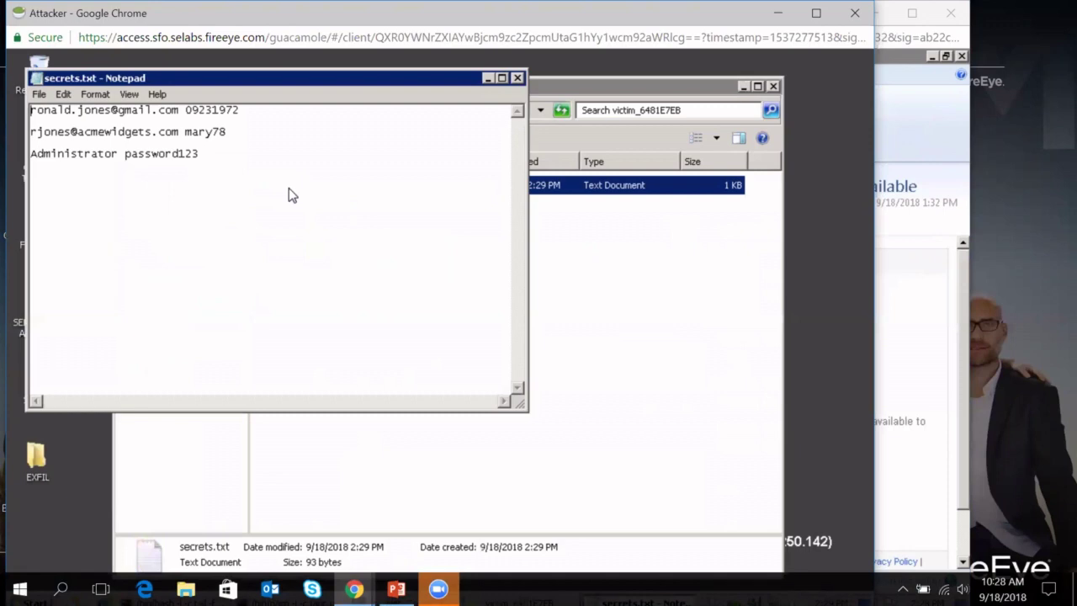
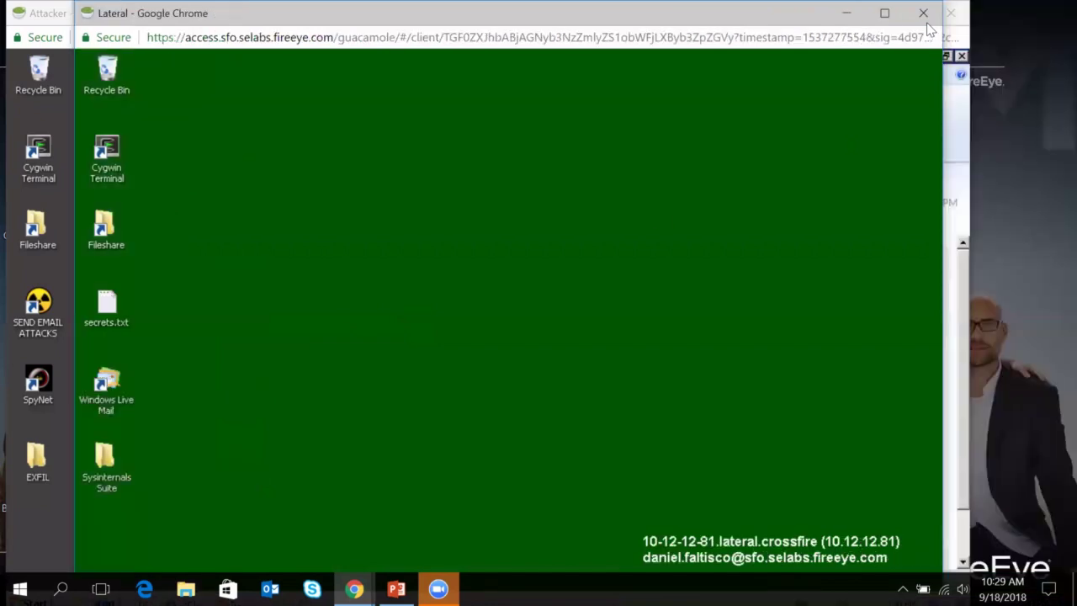
Step: Open Windows Live Mail on the Lateral desktop, show the Google Account Activity email in the maximized window, and dismiss the endpoint security notification
double_click(106, 386)
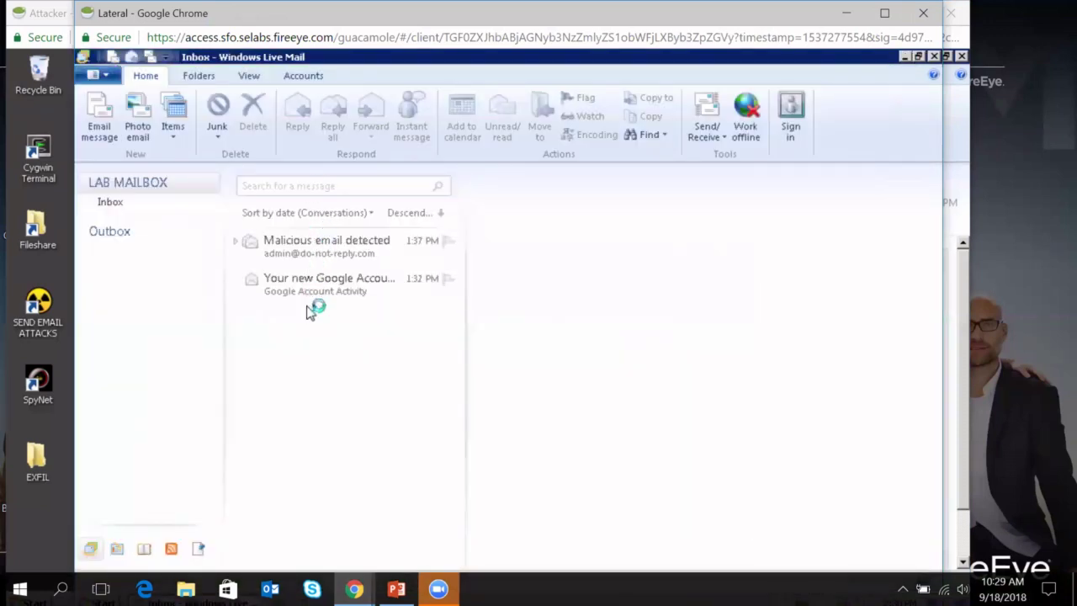
left_click(319, 285)
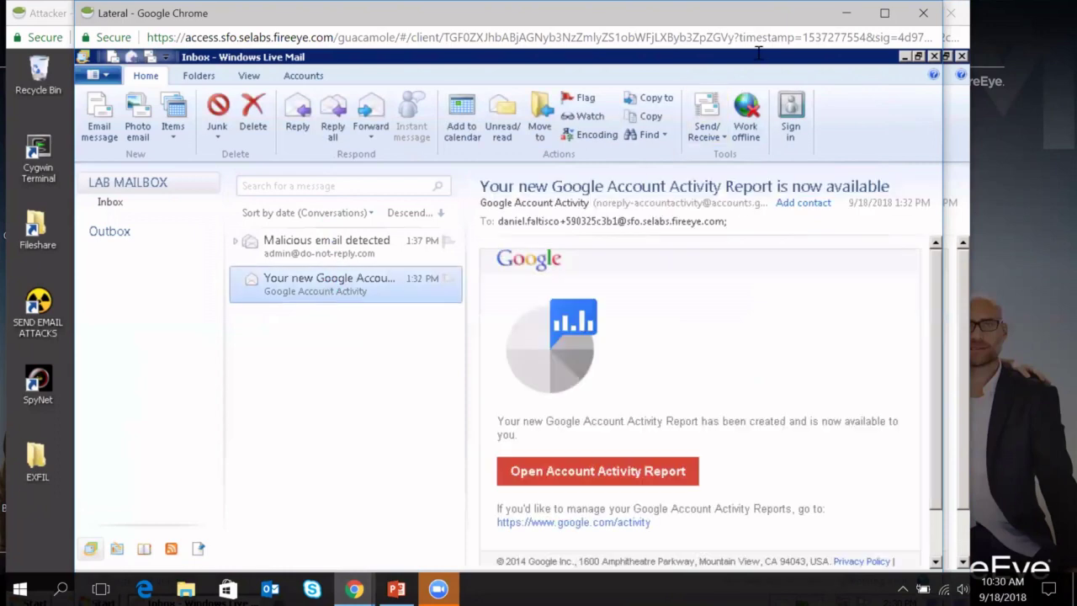
left_click(884, 13)
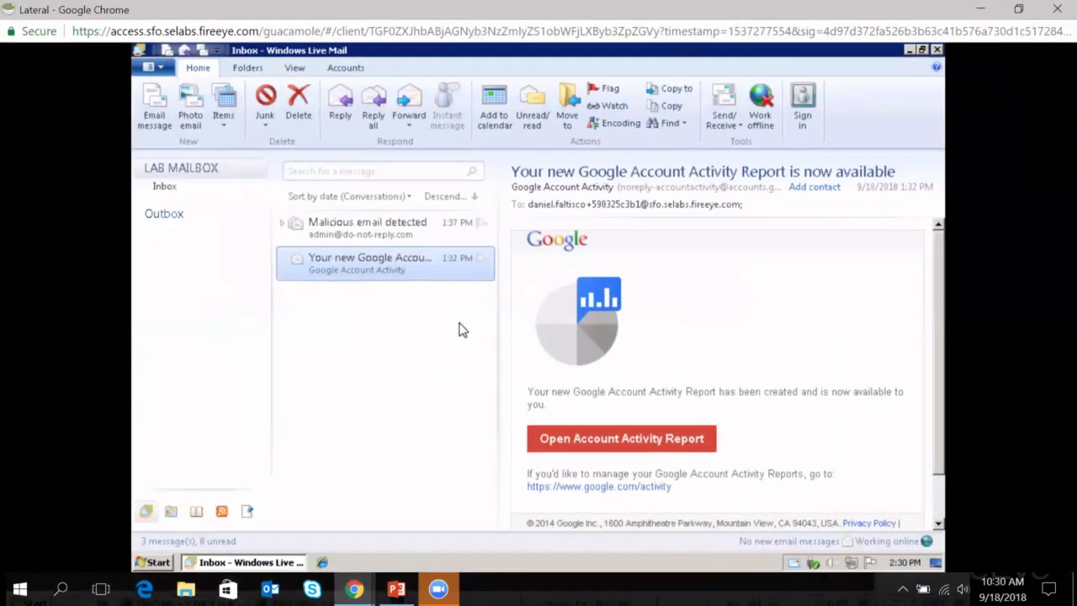
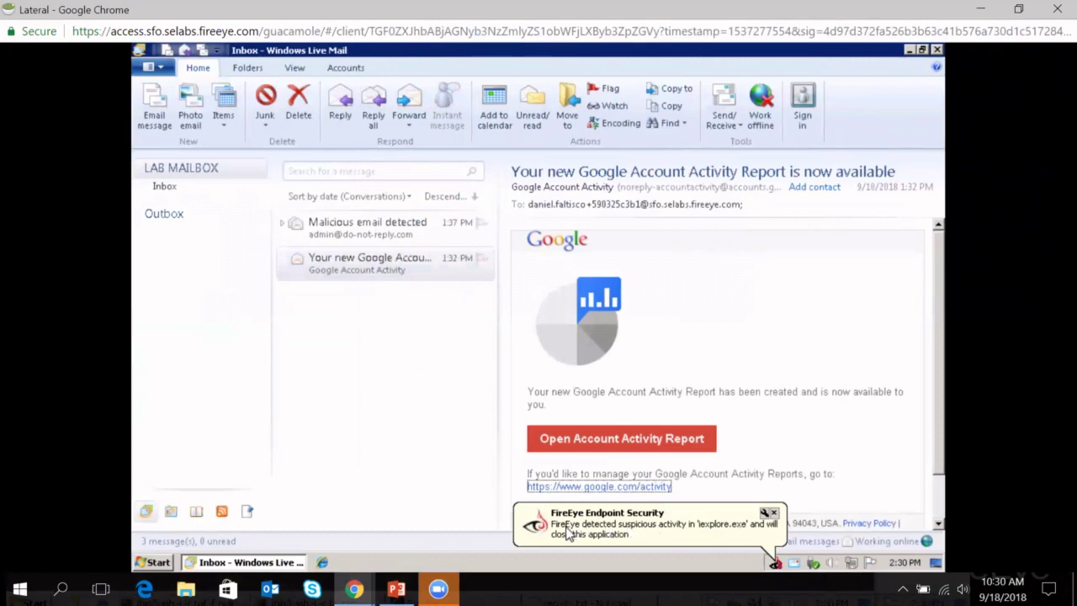
left_click(674, 527)
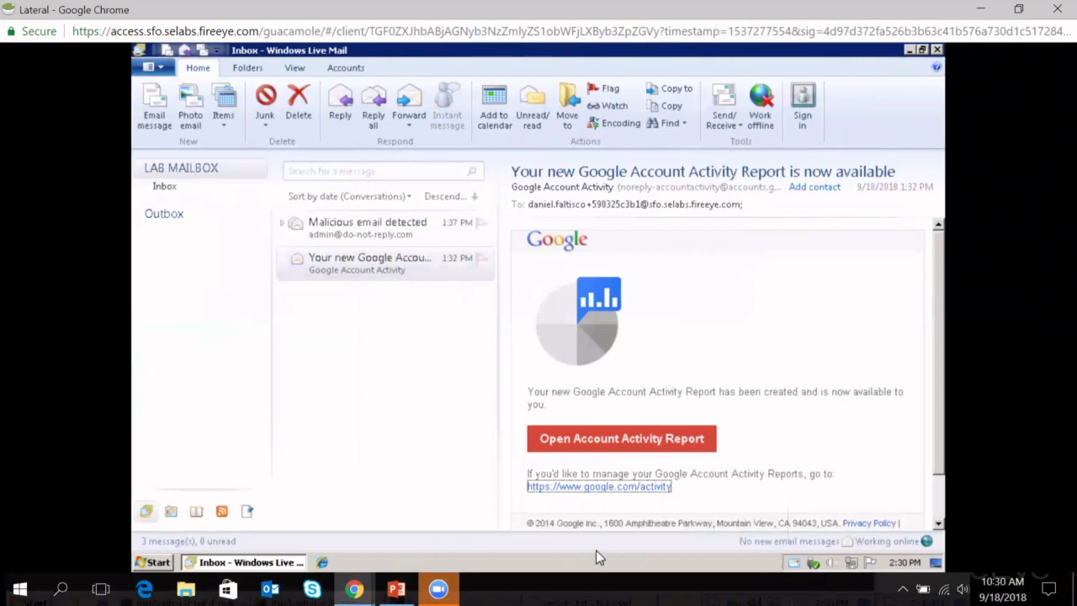
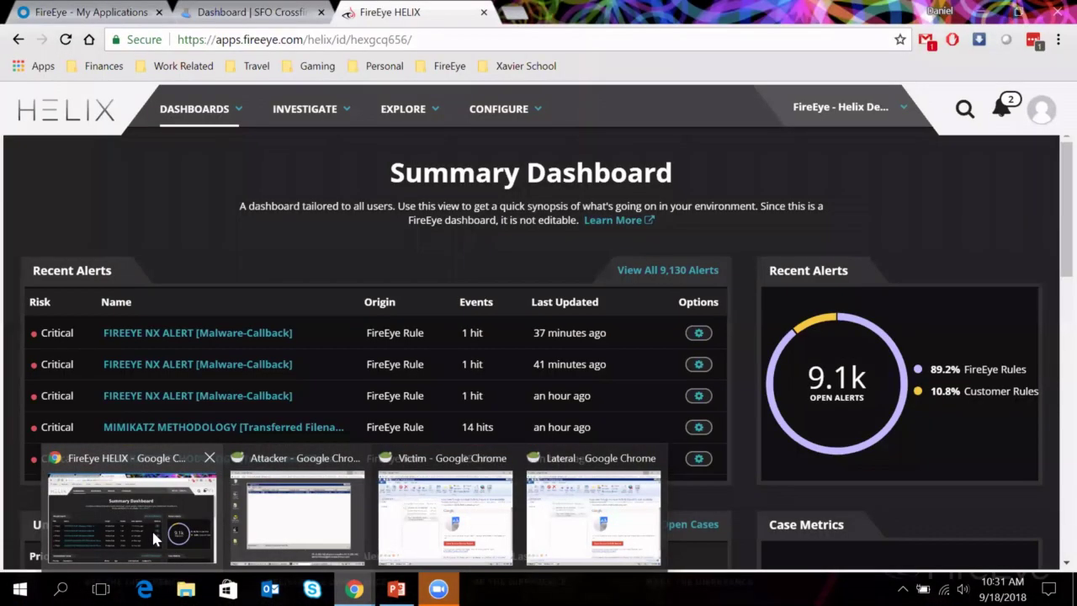
Step: Switch back to the FireEye Helix browser window and open the Operational Dashboard
left_click(151, 528)
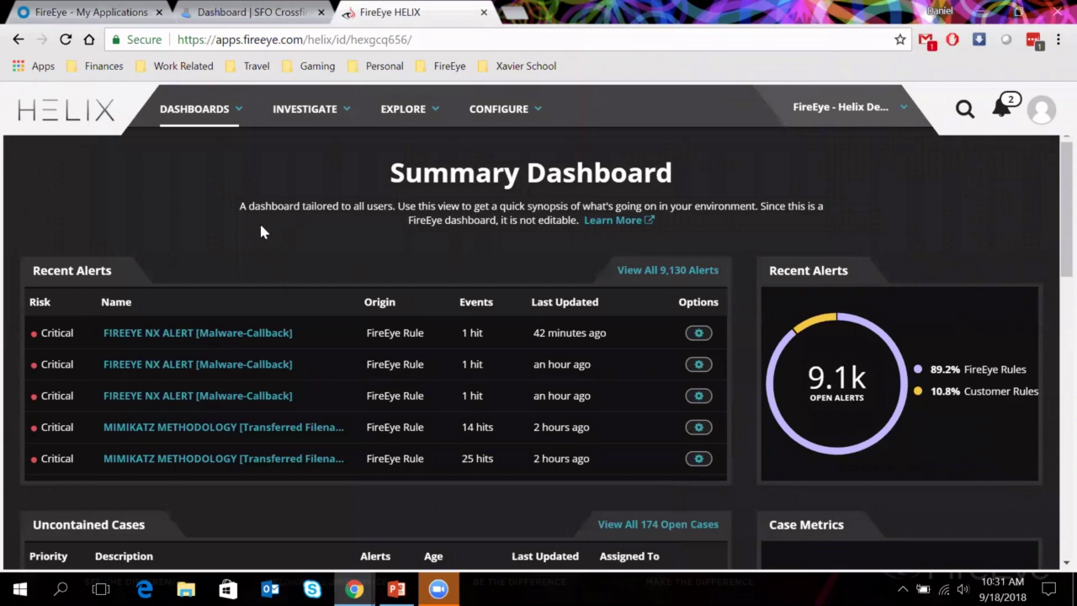
mouse_move(236, 126)
left_click(192, 133)
left_click(235, 116)
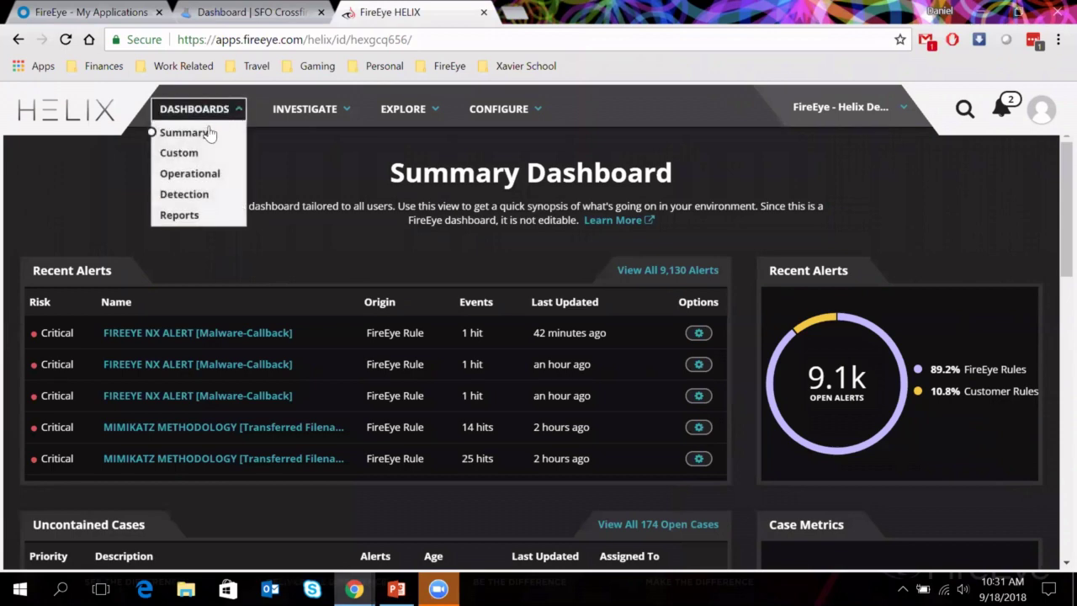
left_click(186, 175)
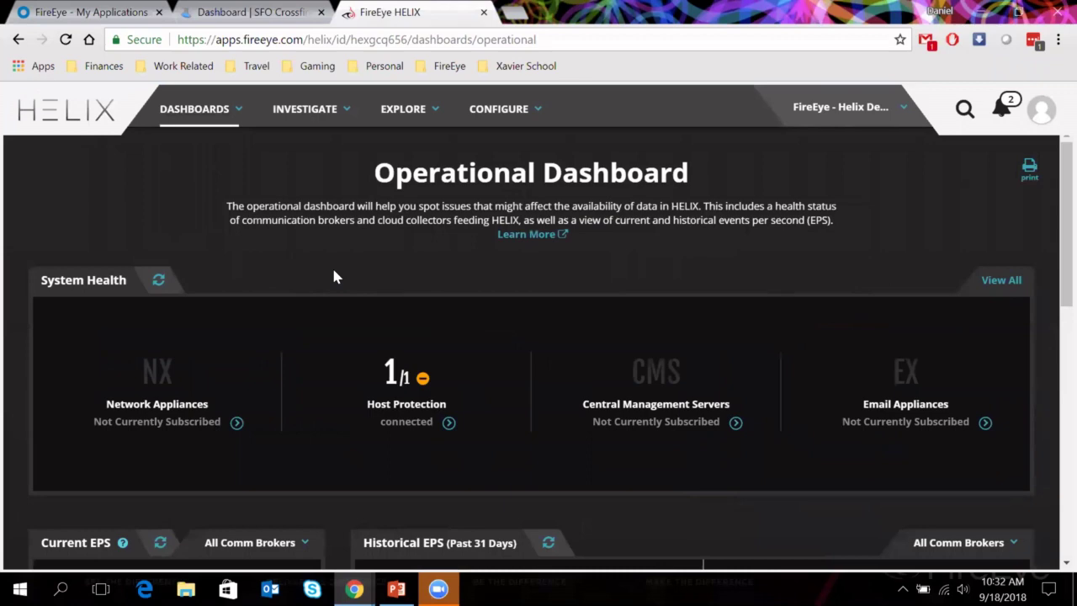
Step: Review the events-per-second and sensor sections of the Operational Dashboard, and return to the Summary Dashboard
scroll(333, 276, "down", 4)
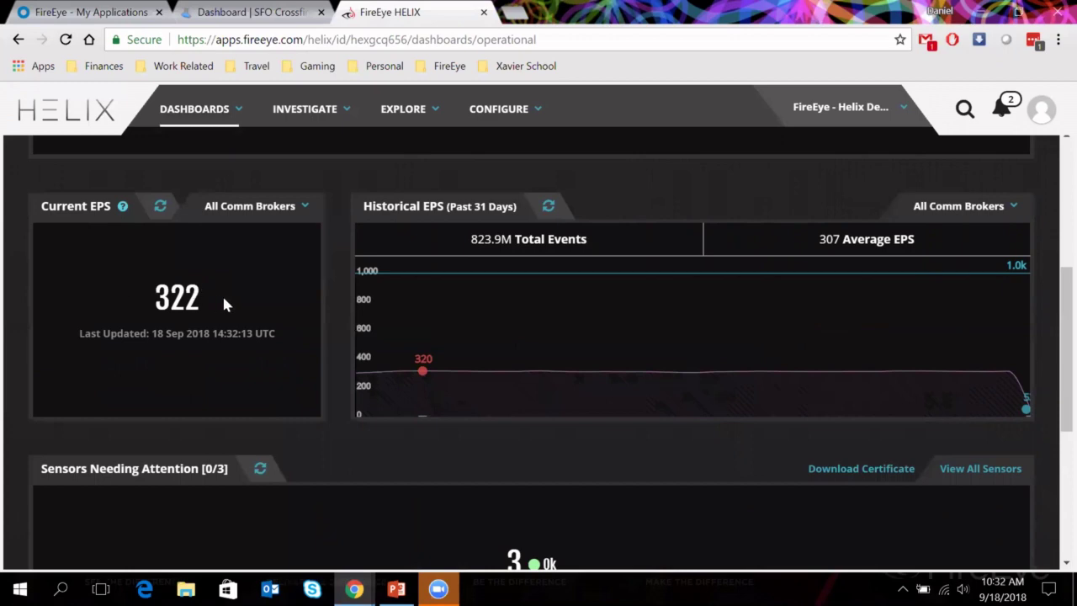
scroll(317, 345, "down", 2)
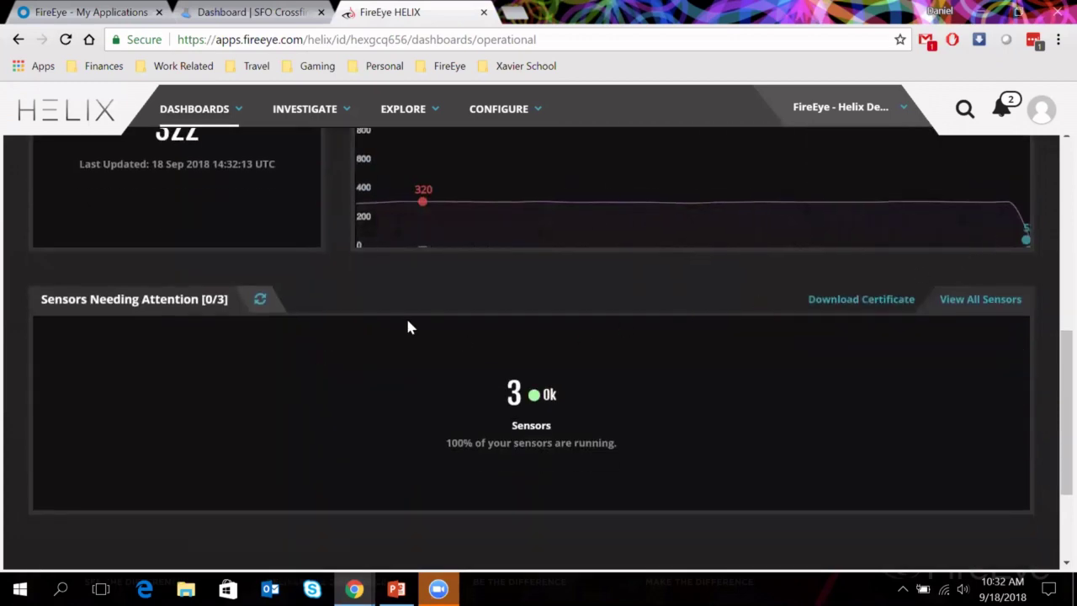
scroll(408, 319, "down", 1)
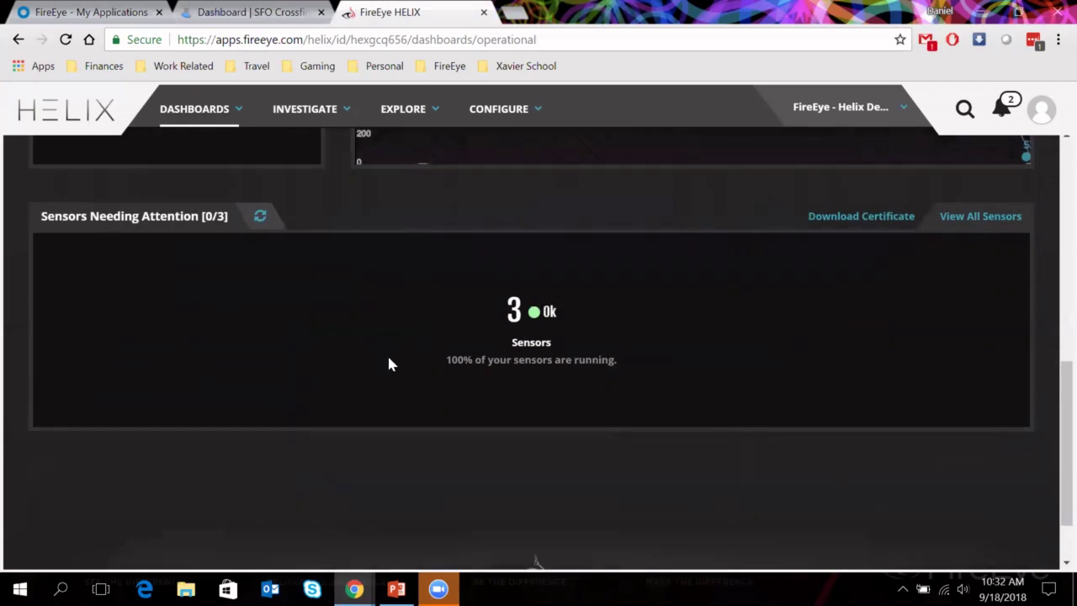
scroll(387, 364, "up", 7)
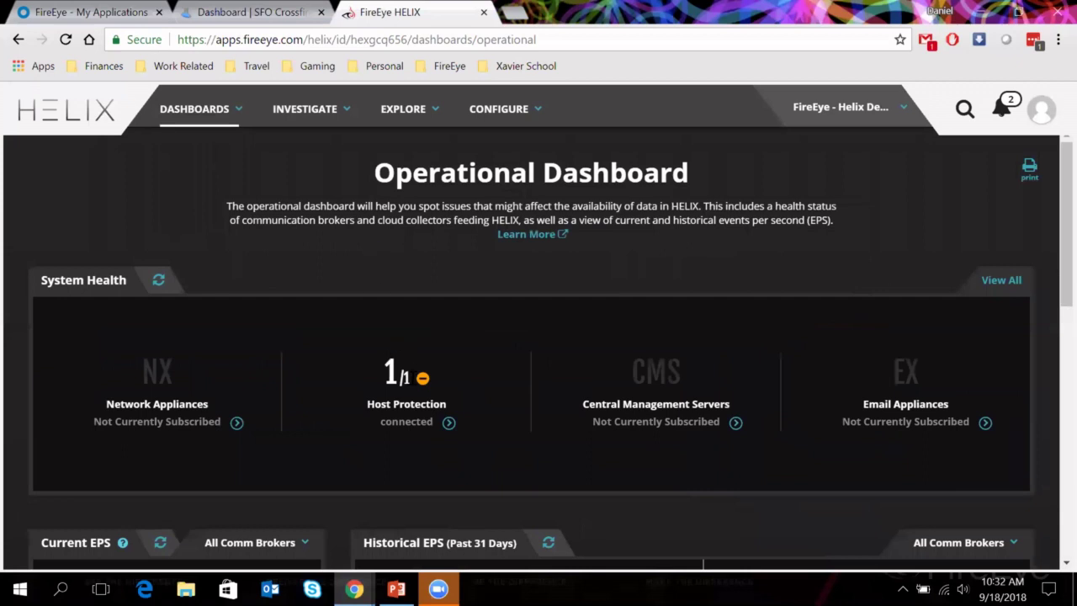
left_click(217, 118)
left_click(210, 133)
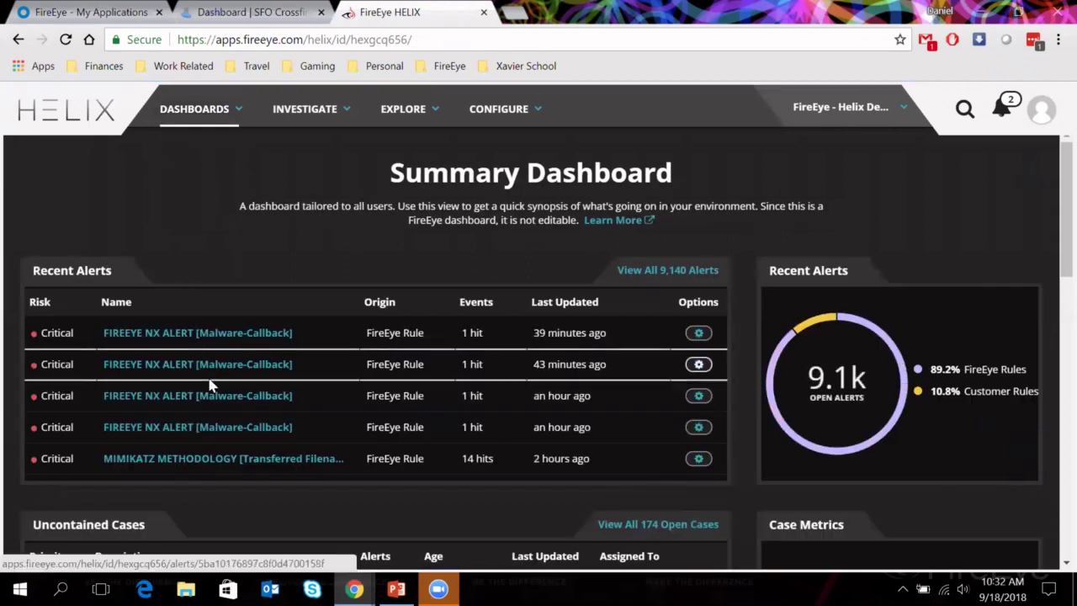
Step: Review the uncontained cases, indexed events and past-24-hour event classes on the Summary Dashboard
scroll(241, 241, "down", 1)
scroll(239, 231, "down", 2)
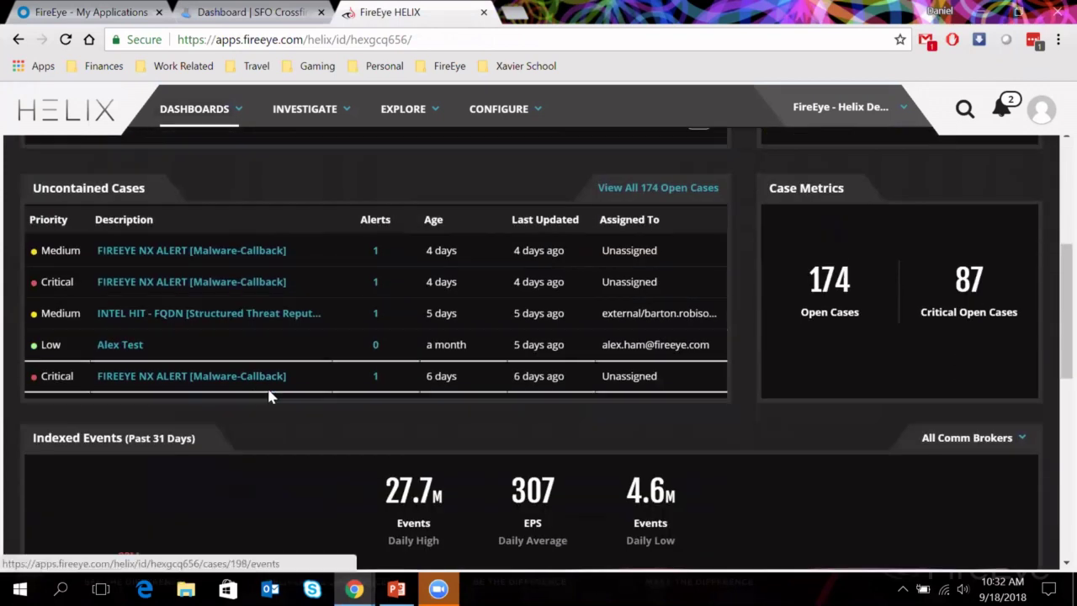
scroll(307, 406, "down", 2)
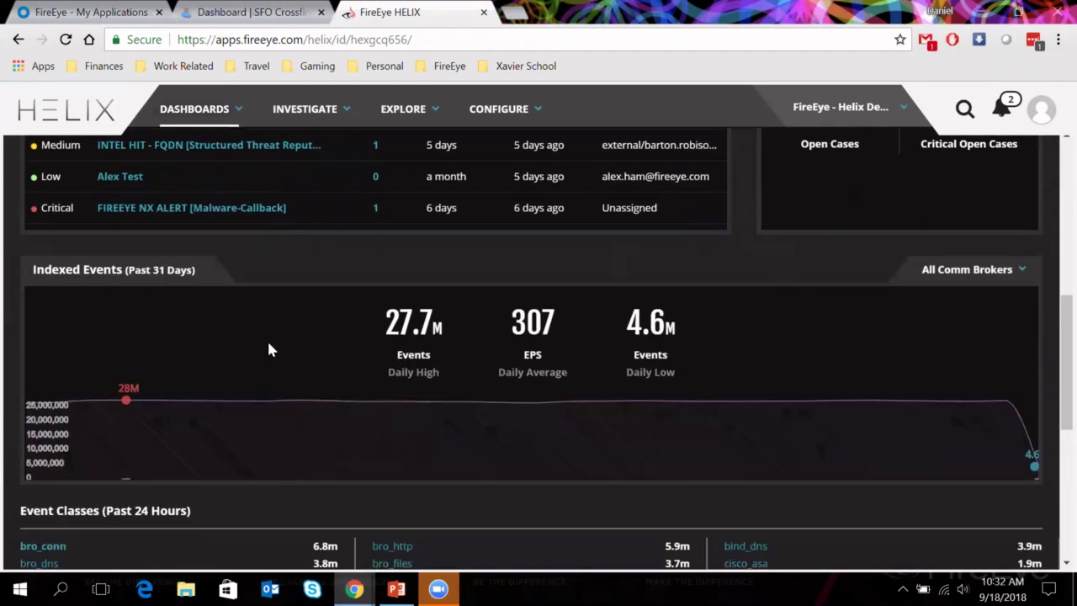
scroll(268, 348, "down", 1)
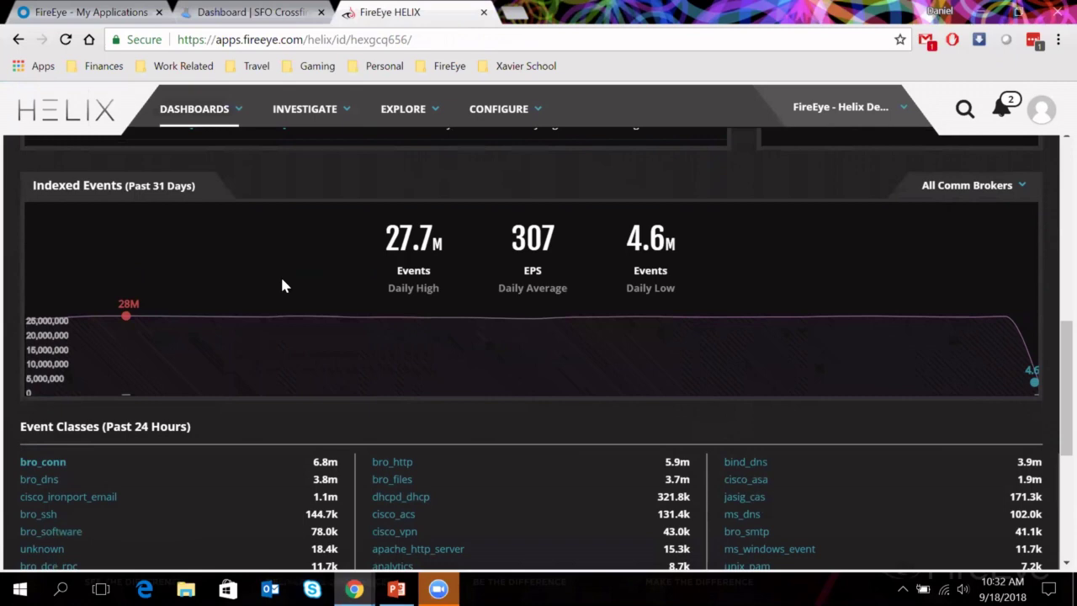
scroll(282, 287, "down", 2)
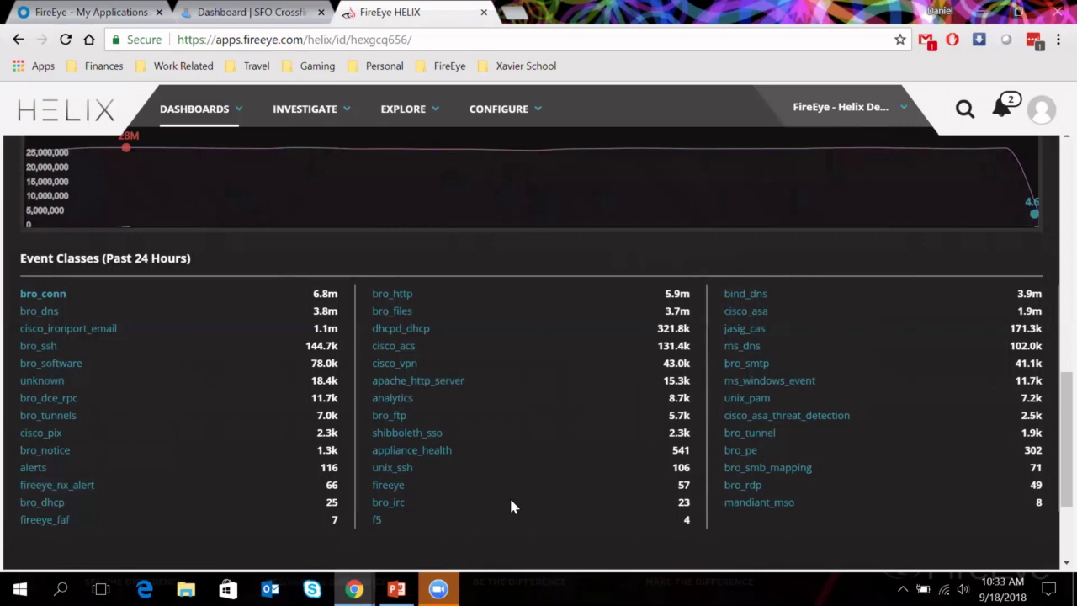
scroll(511, 503, "up", 5)
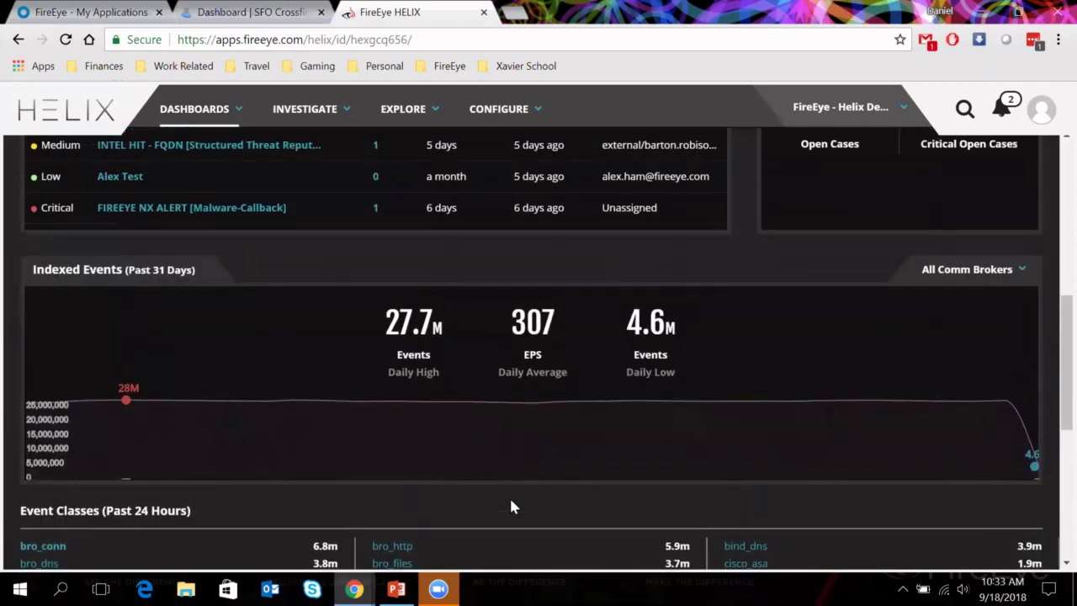
scroll(510, 505, "up", 3)
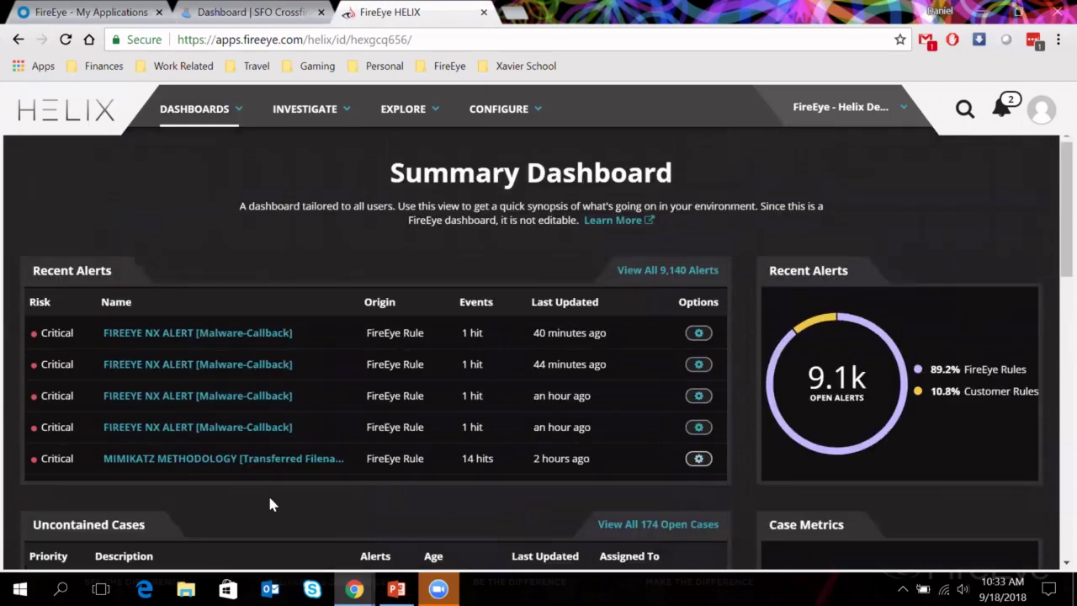
Step: Open the Alerts page and look over the most recent alerts in the Extended Alerts View
left_click(341, 114)
left_click(306, 135)
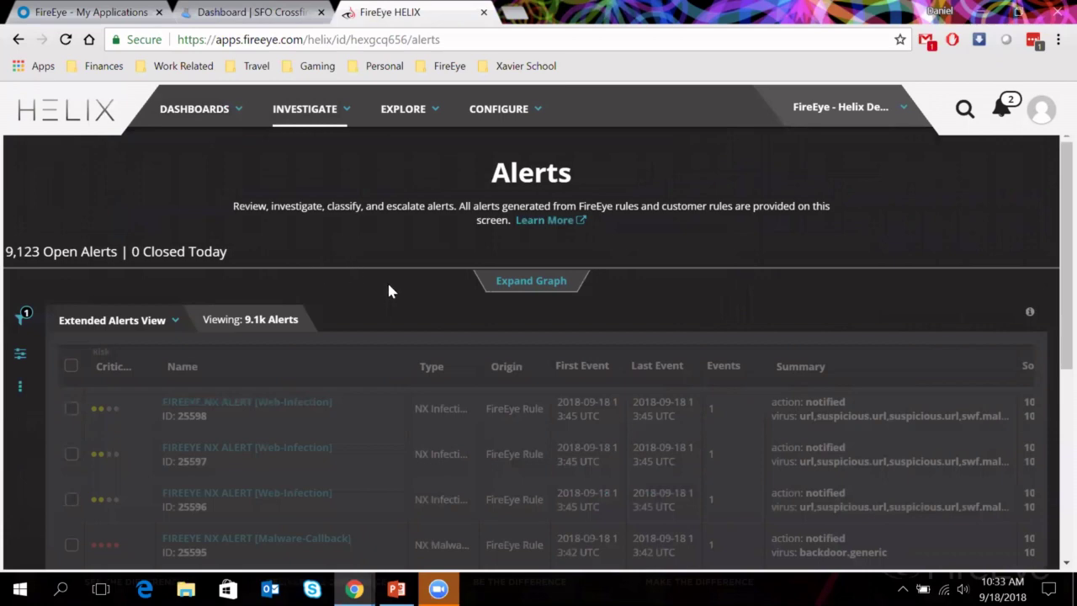
scroll(394, 286, "down", 1)
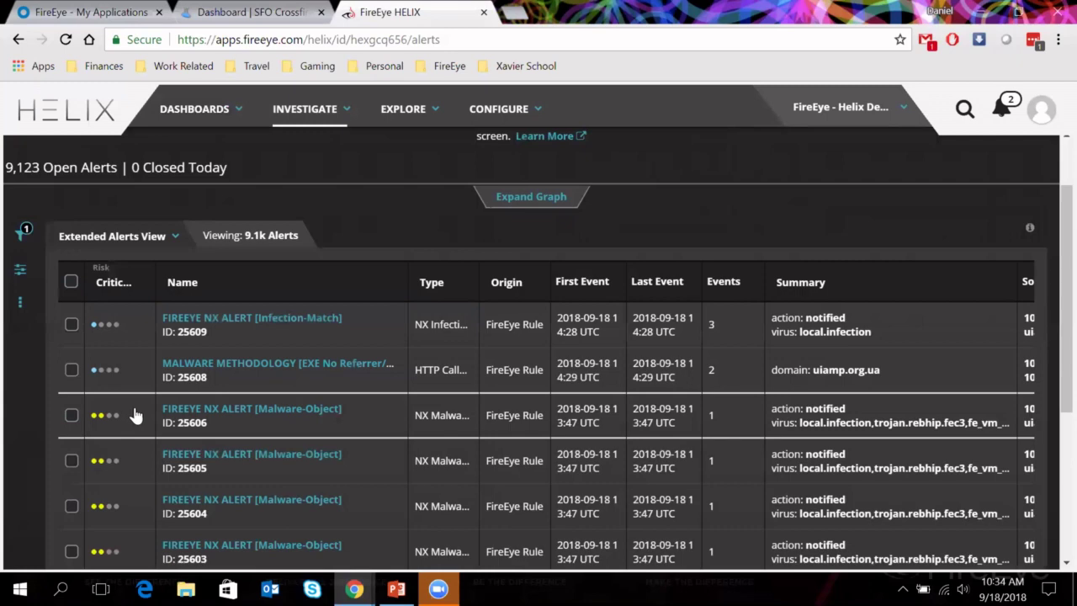
scroll(133, 412, "up", 1)
Step: Filter the alerts by risk so that Low and Medium are excluded and only Critical and High remain selected
left_click(128, 374)
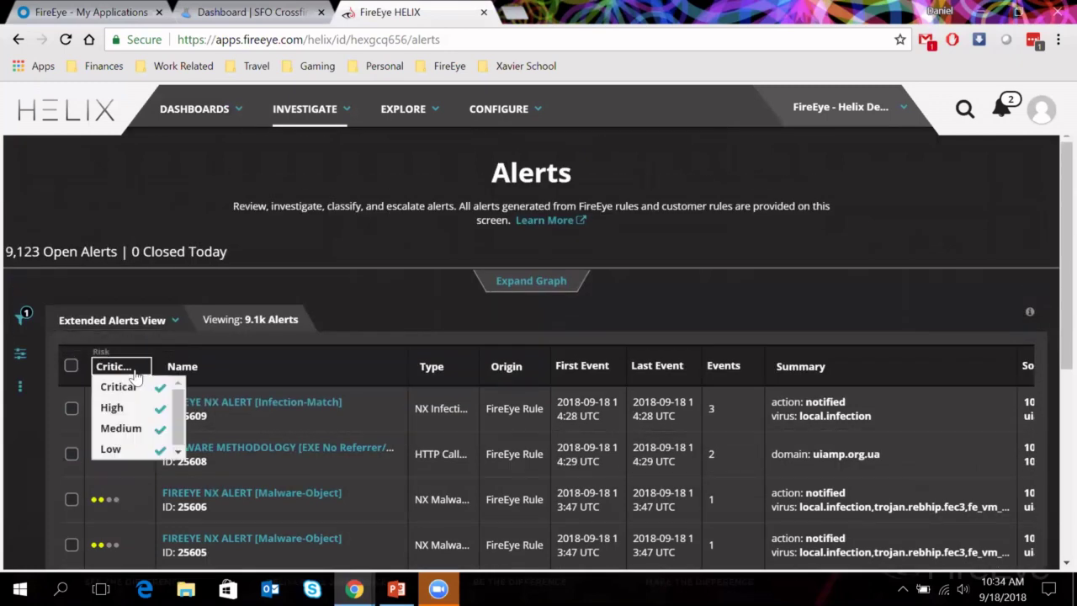
left_click(120, 450)
left_click(115, 366)
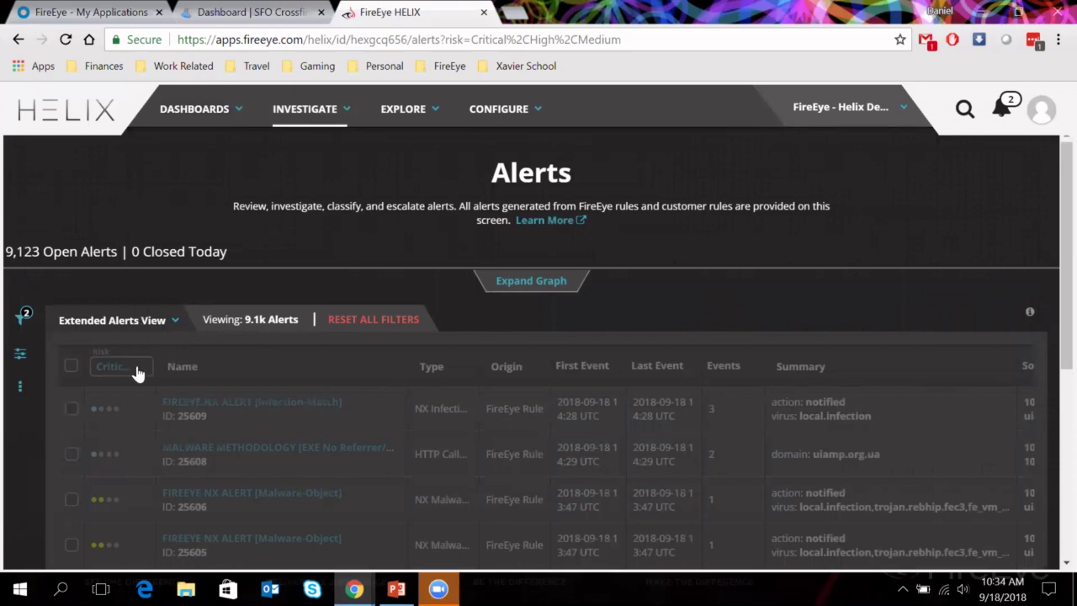
left_click(135, 370)
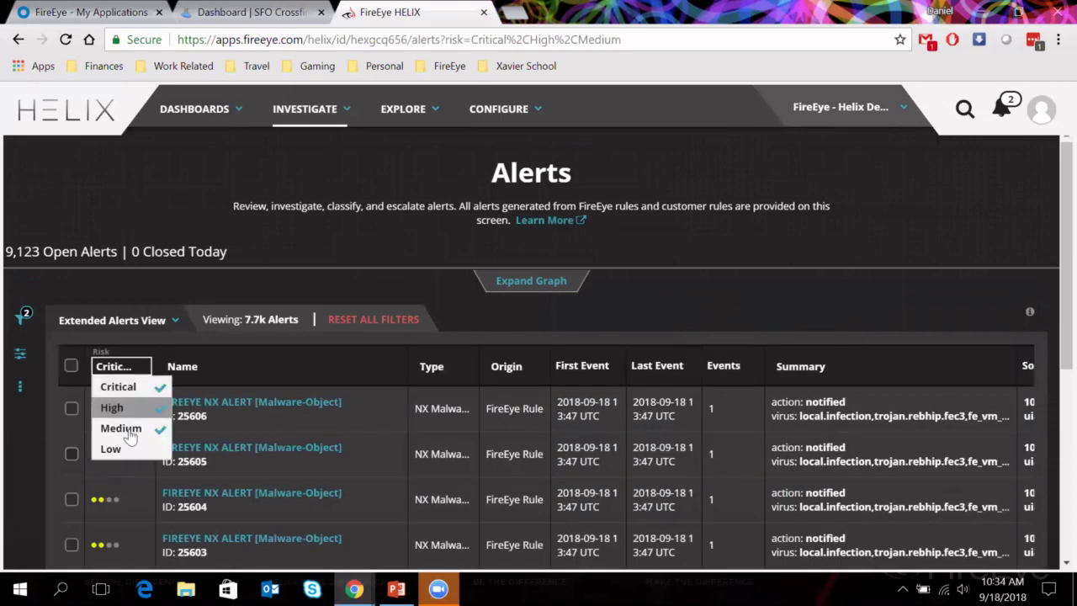
left_click(126, 431)
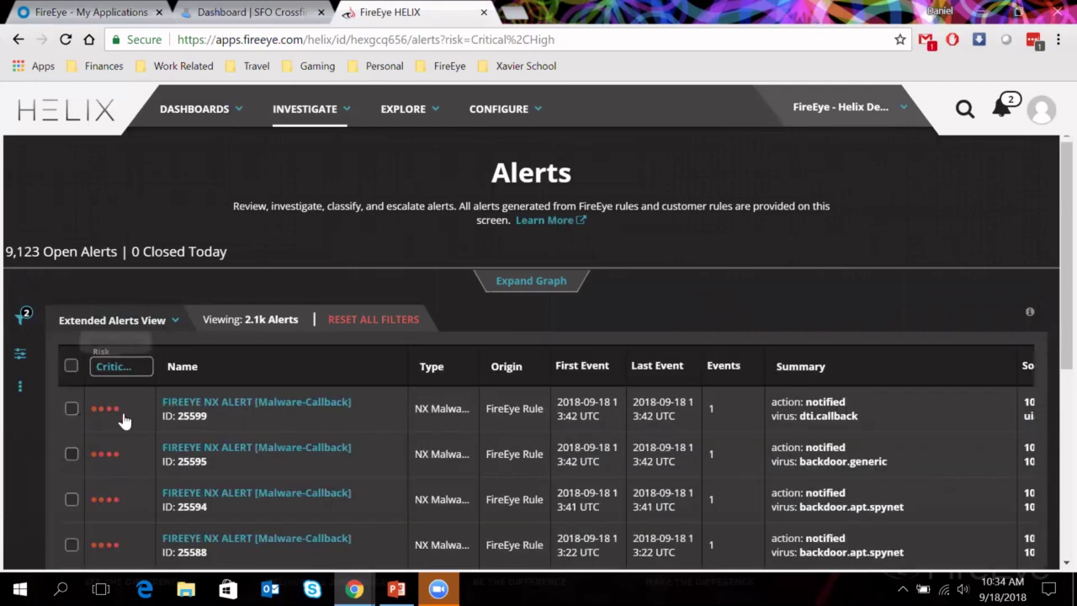
Step: Look through the filtered alerts and open the FIREEYE NX ALERT [Malware-Callback] with ID 25599
scroll(367, 401, "down", 2)
scroll(353, 406, "down", 1)
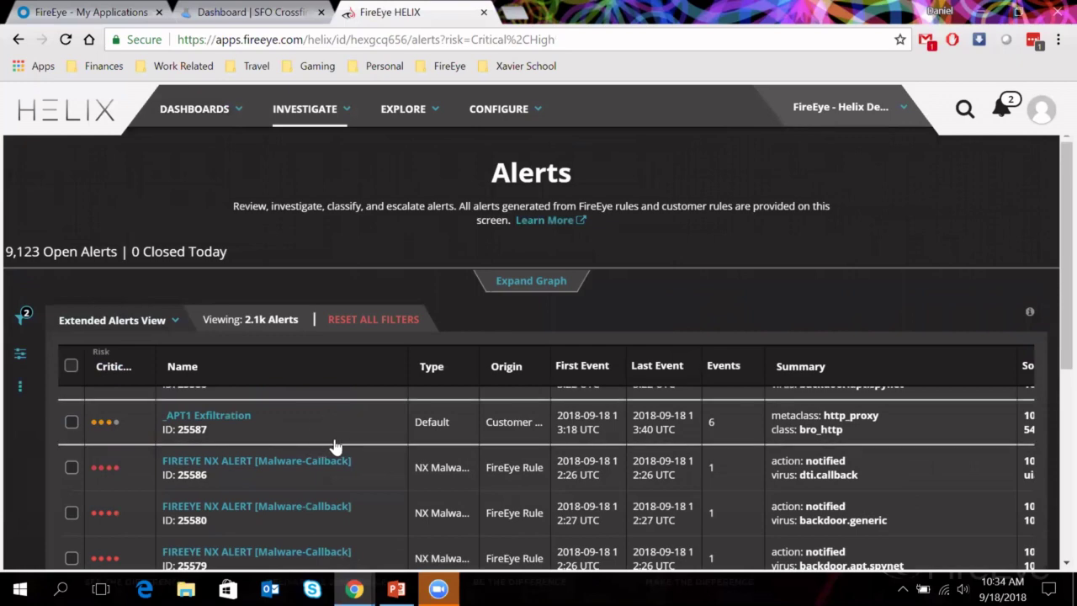
scroll(338, 446, "up", 3)
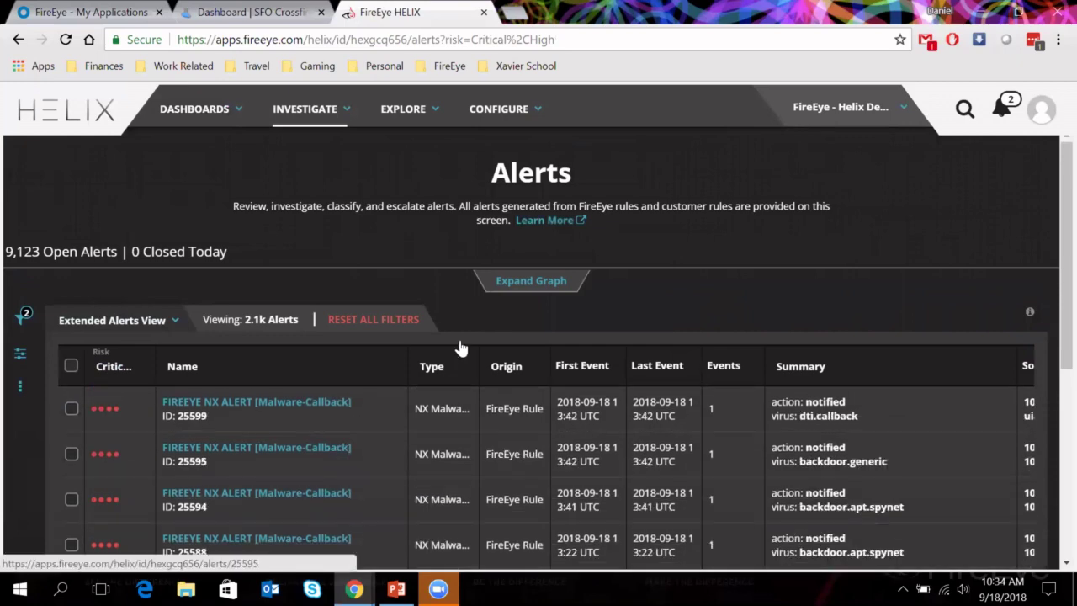
left_click(313, 407)
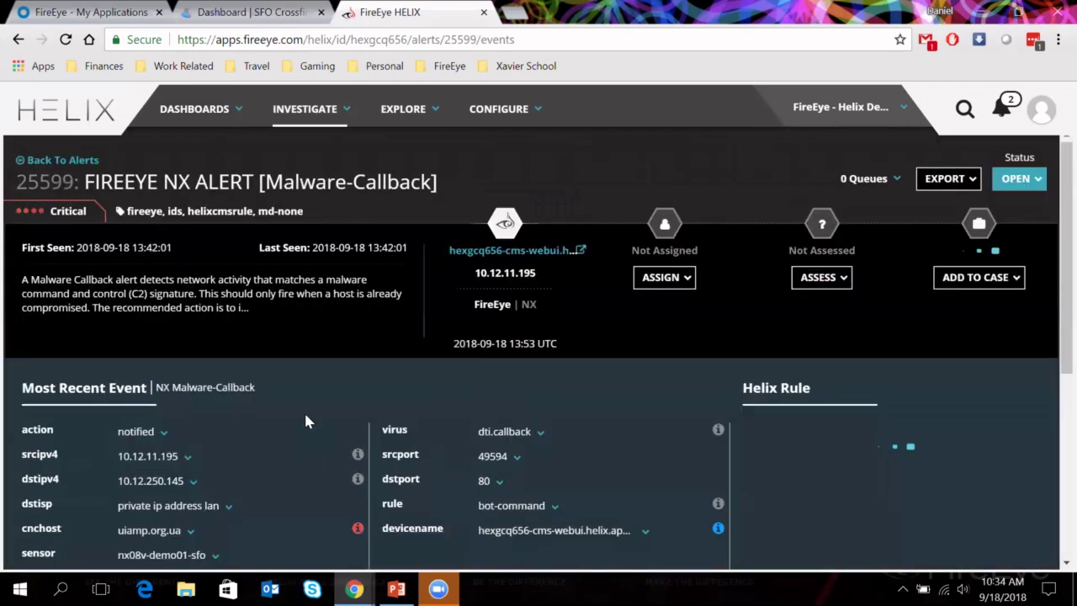
Step: Examine the alert's event fields, including the actions available for the destination IP (dstipv4), and the search query behind it
scroll(306, 421, "down", 5)
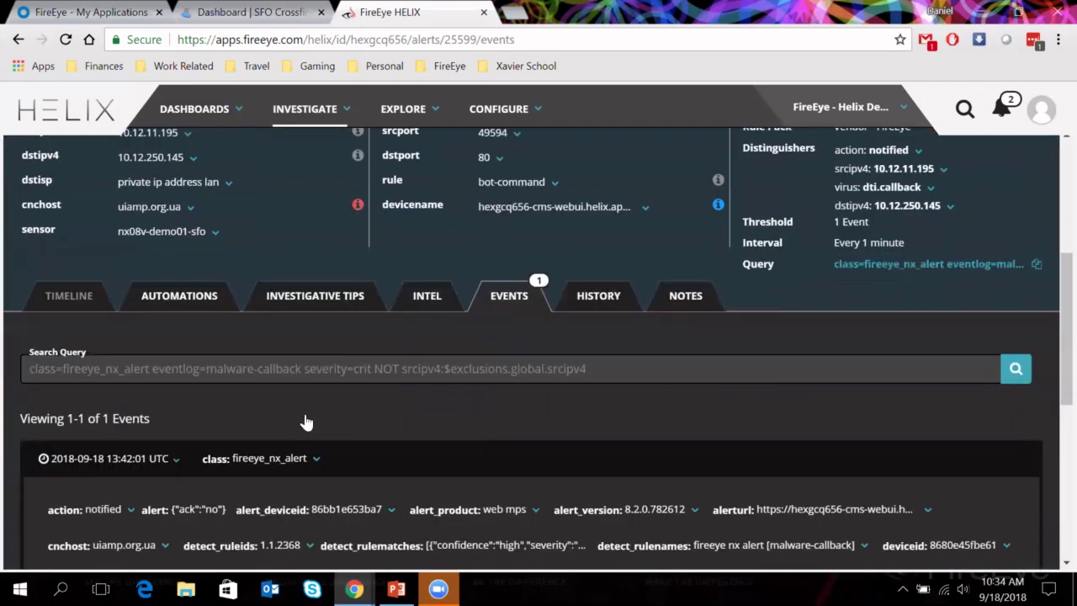
scroll(452, 397, "down", 2)
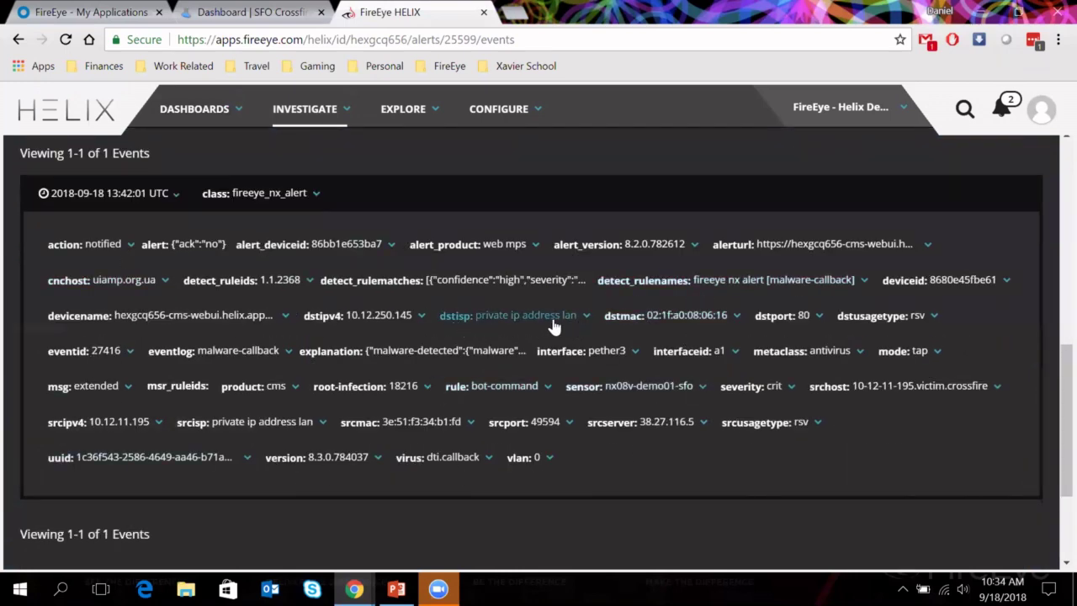
left_click(421, 317)
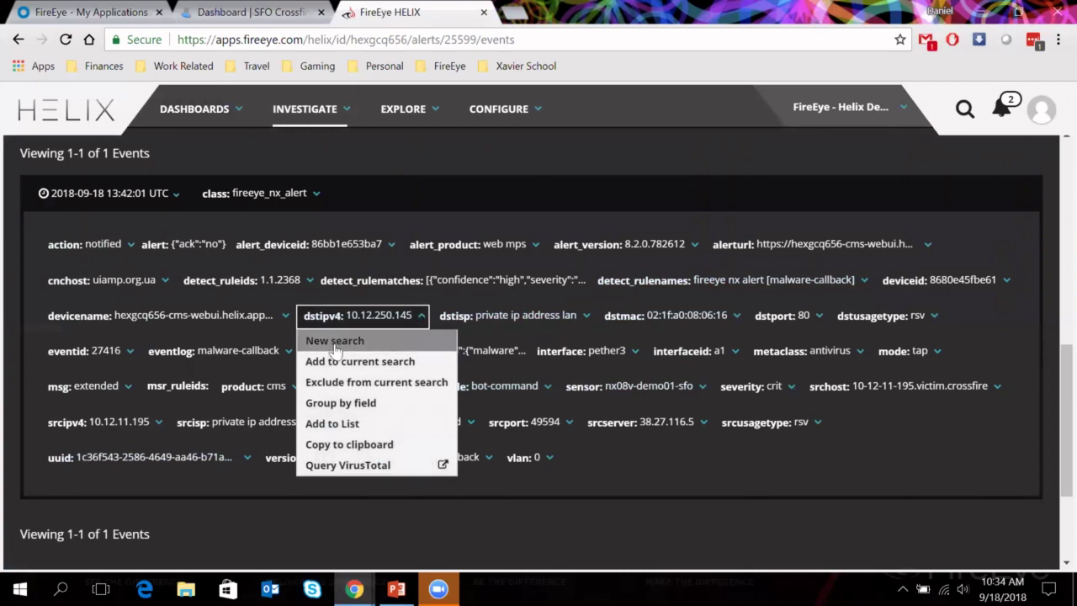
left_click(592, 495)
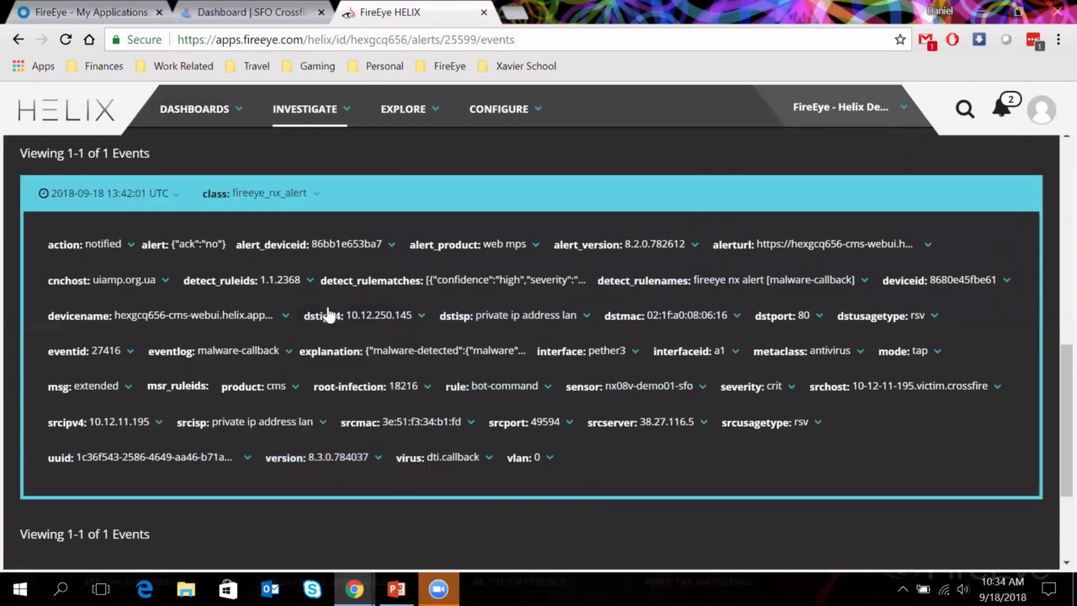
scroll(423, 486, "up", 1)
scroll(424, 487, "up", 1)
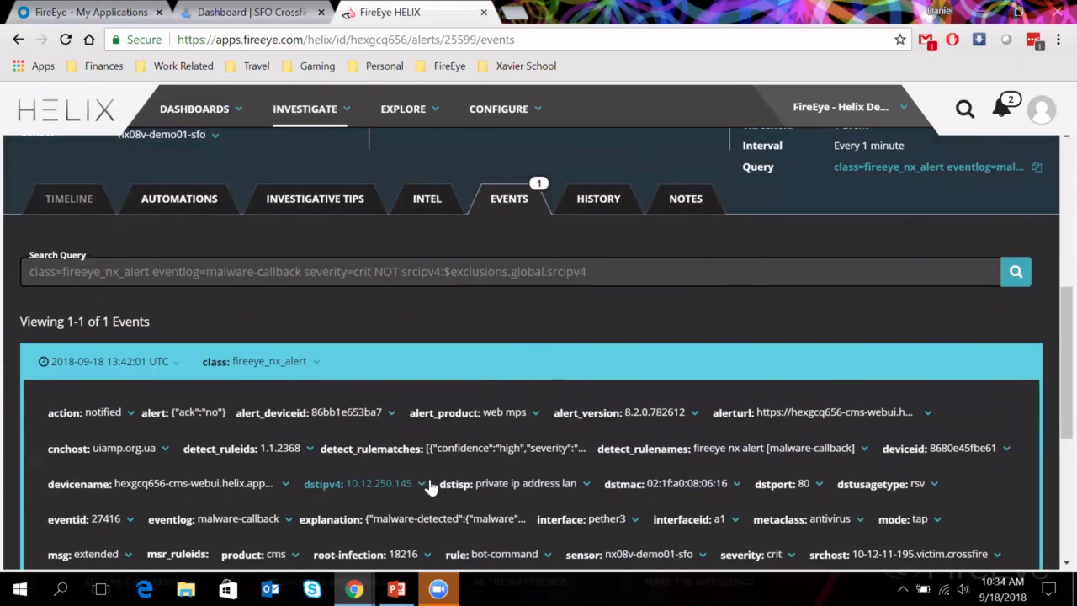
scroll(425, 485, "down", 1)
scroll(443, 484, "up", 2)
scroll(443, 484, "up", 1)
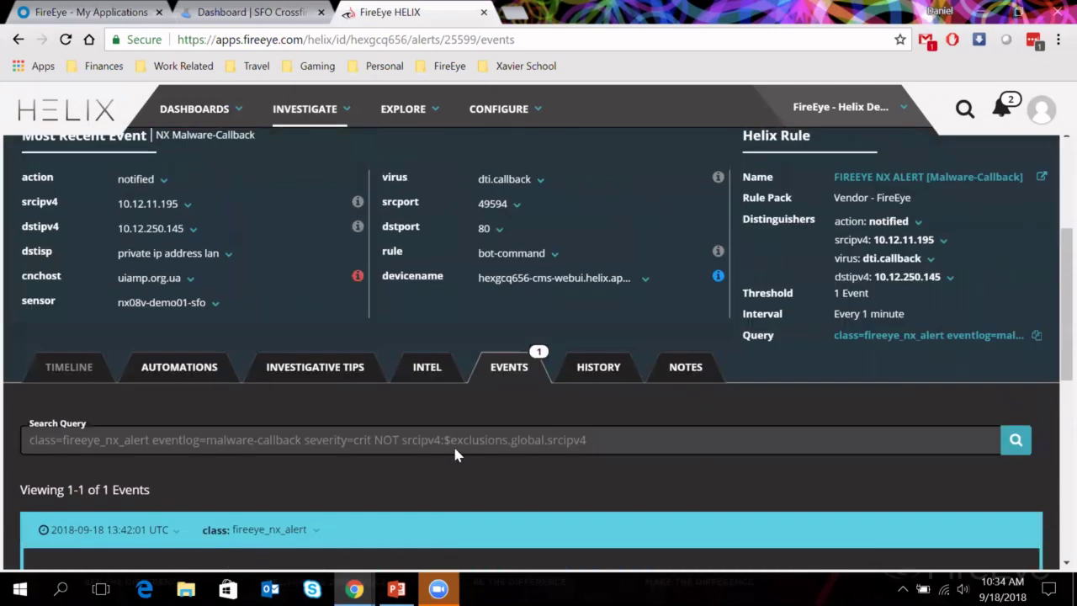
Step: Run the investigative tip on other rules that fired for this source IP, and read the full Malware Callback description
left_click(320, 372)
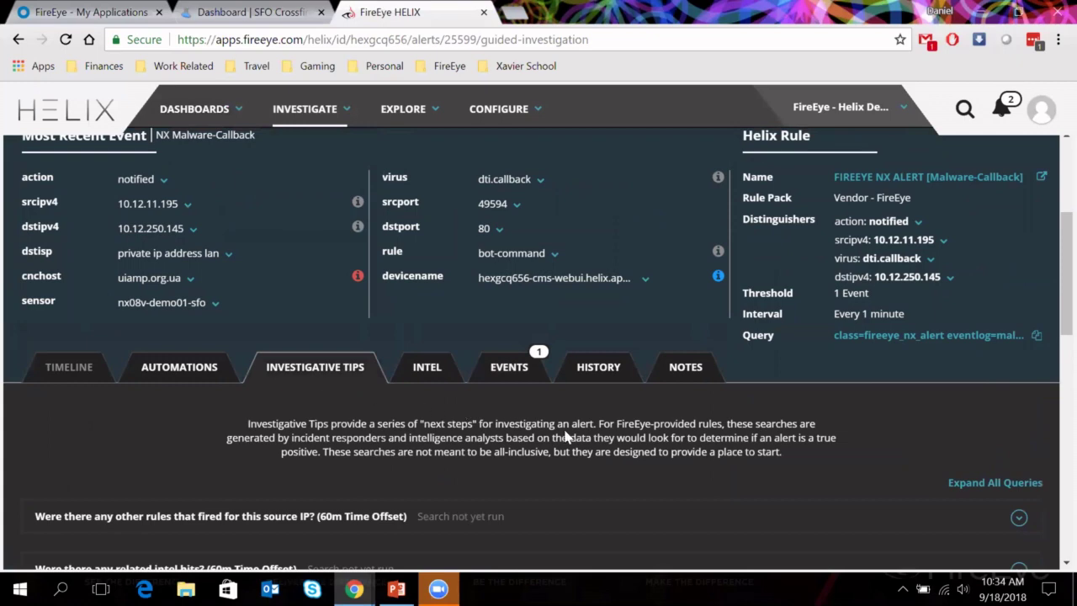
scroll(566, 437, "down", 2)
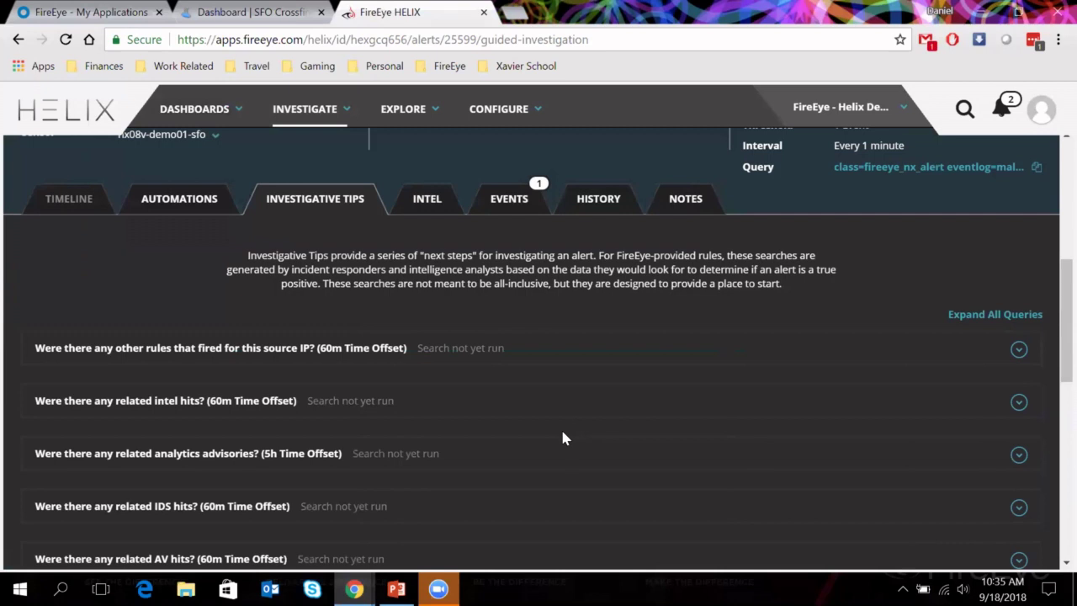
left_click(1019, 350)
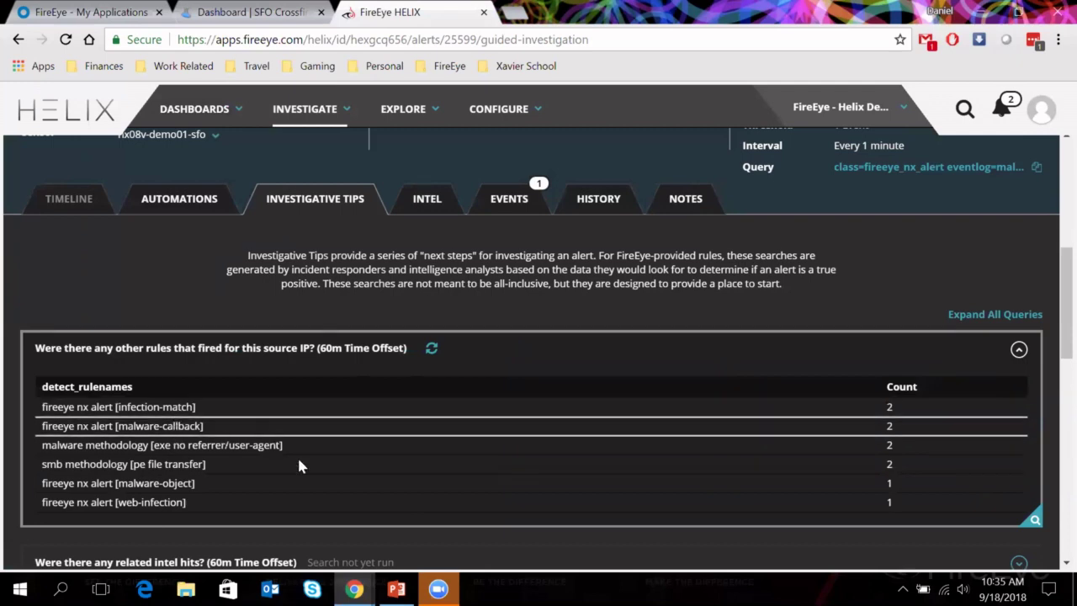
scroll(297, 456, "up", 4)
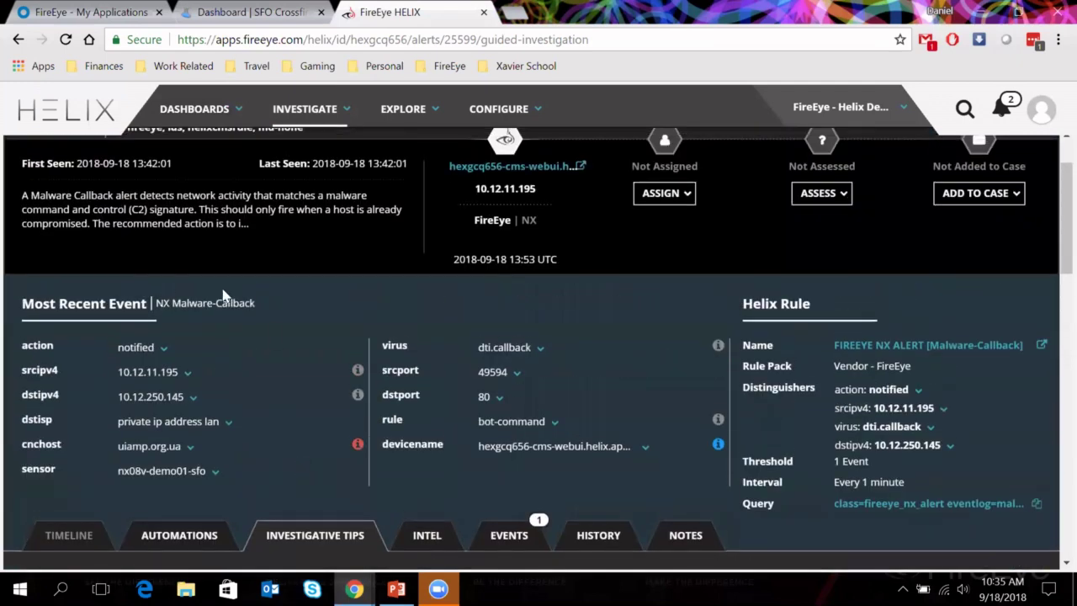
scroll(262, 297, "up", 1)
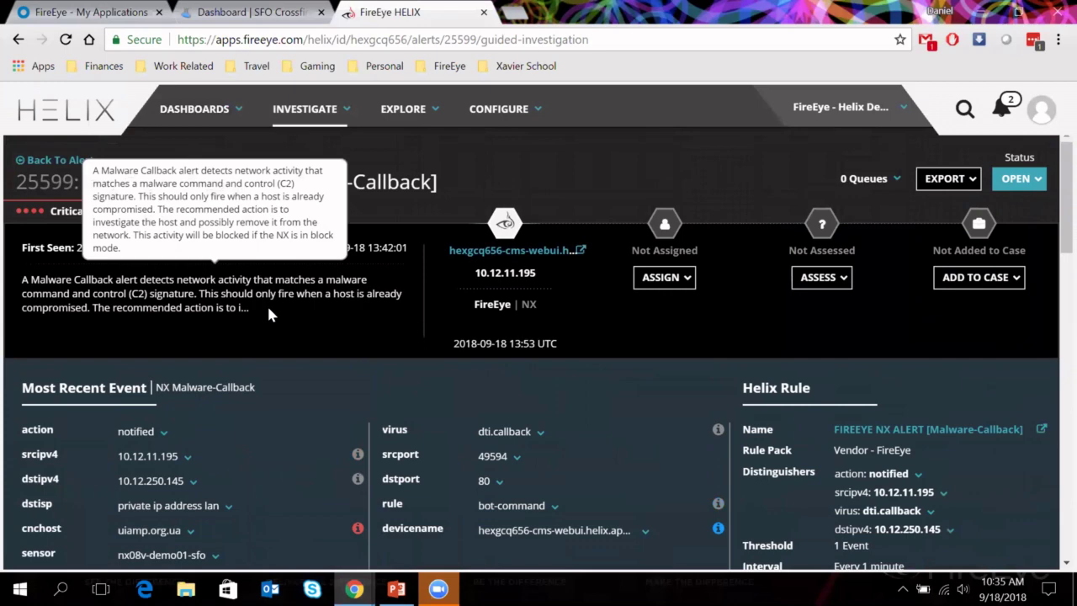
Step: Run the investigative tip "What other hosts were found with the same threat?" and review the listed hosts
scroll(361, 354, "down", 3)
scroll(495, 428, "down", 8)
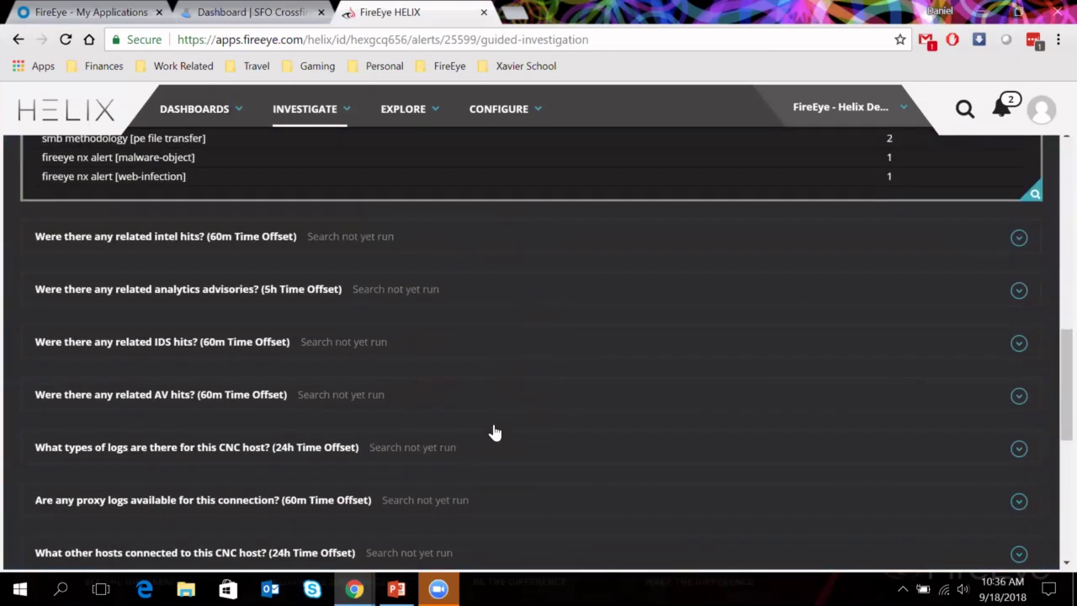
scroll(495, 431, "down", 3)
scroll(494, 431, "up", 2)
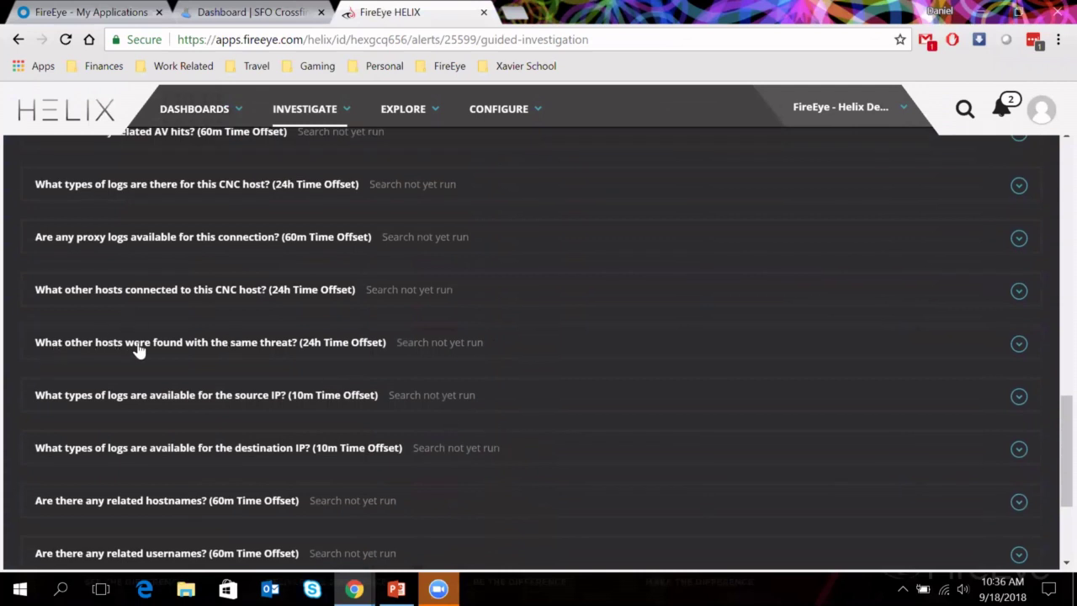
left_click(1018, 345)
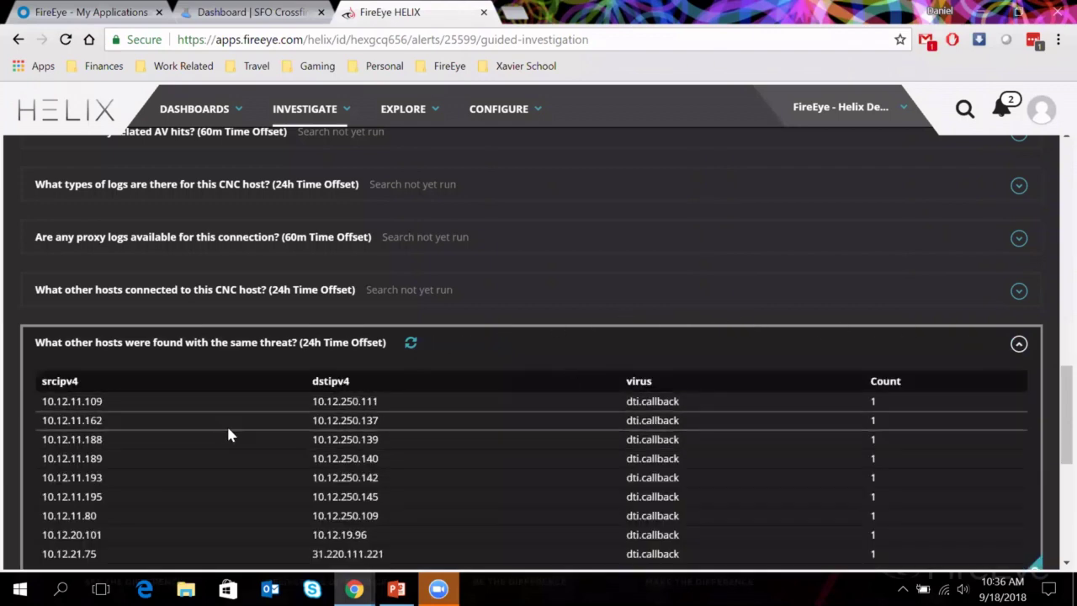
scroll(227, 428, "down", 2)
scroll(228, 434, "up", 1)
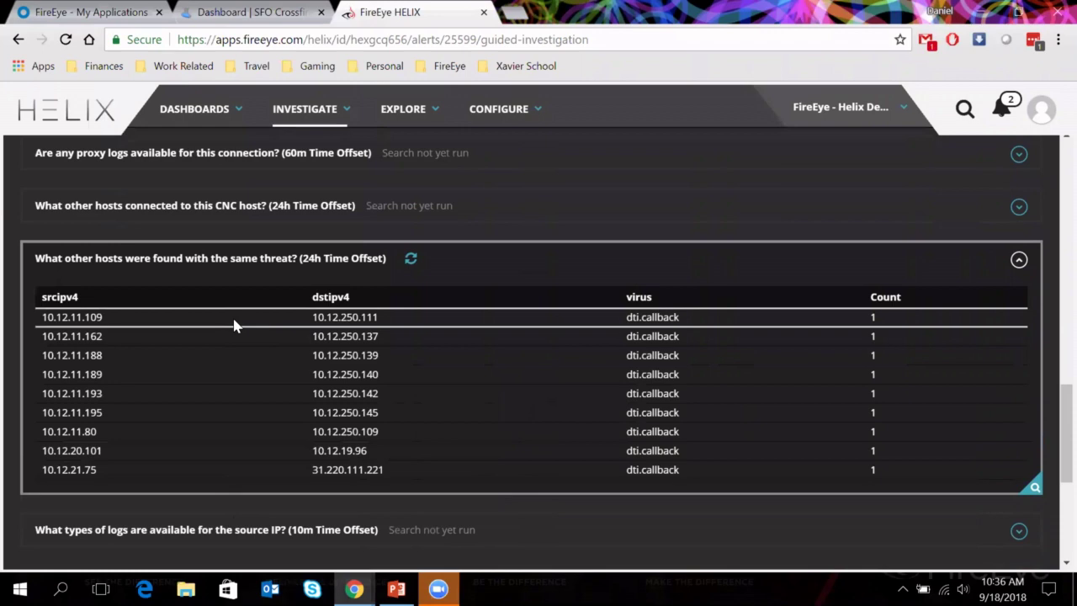
Step: Run the investigative tip "What other hosts connected to this CNC host?" and return to the alert's most recent event details
scroll(234, 326, "up", 1)
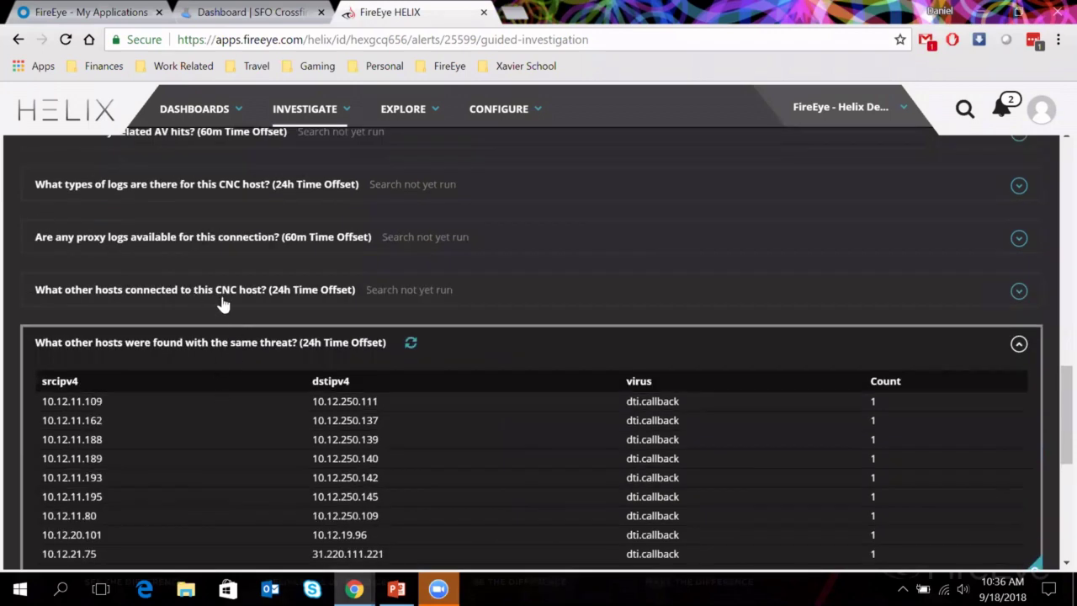
left_click(1020, 292)
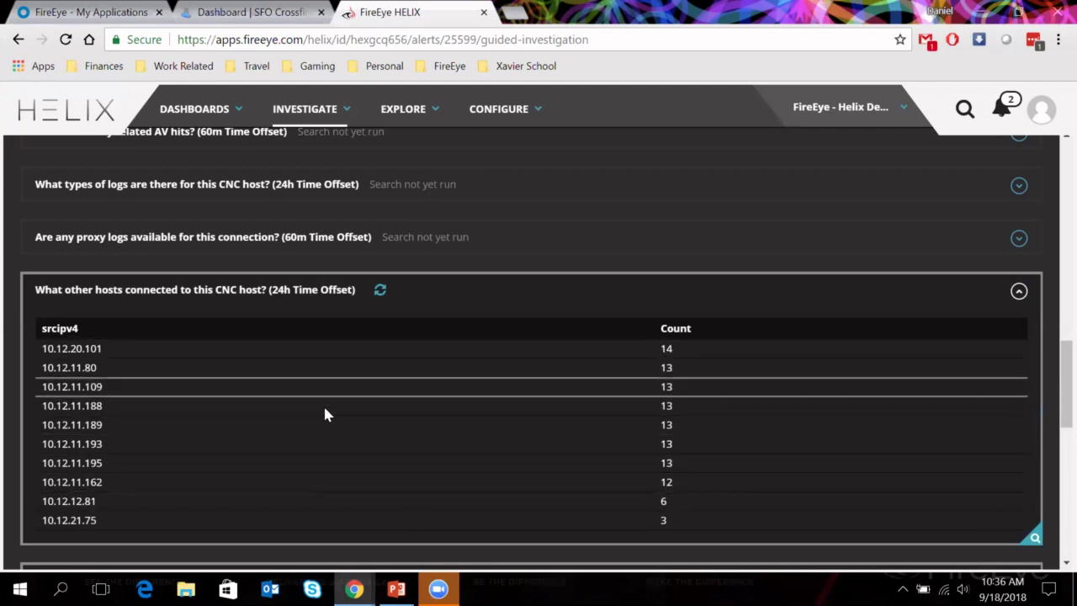
scroll(324, 415, "up", 8)
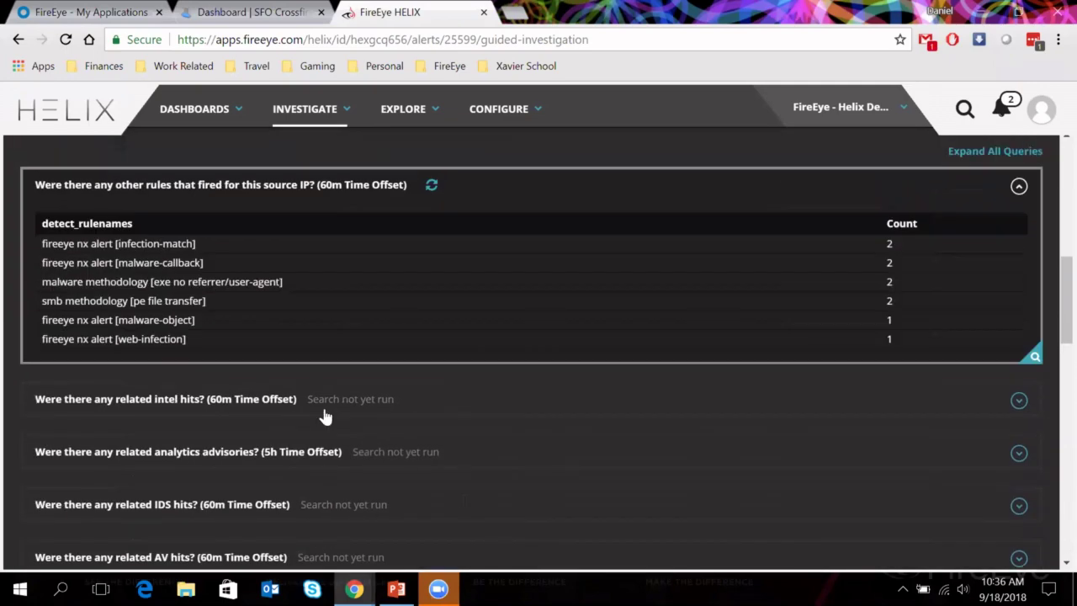
scroll(323, 405, "up", 4)
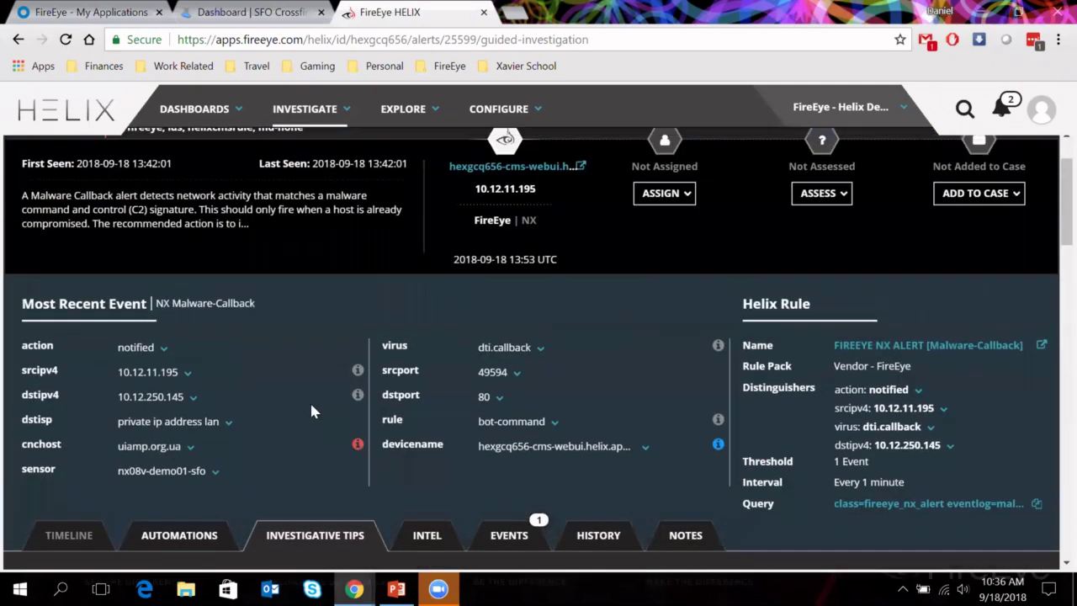
scroll(310, 429, "down", 2)
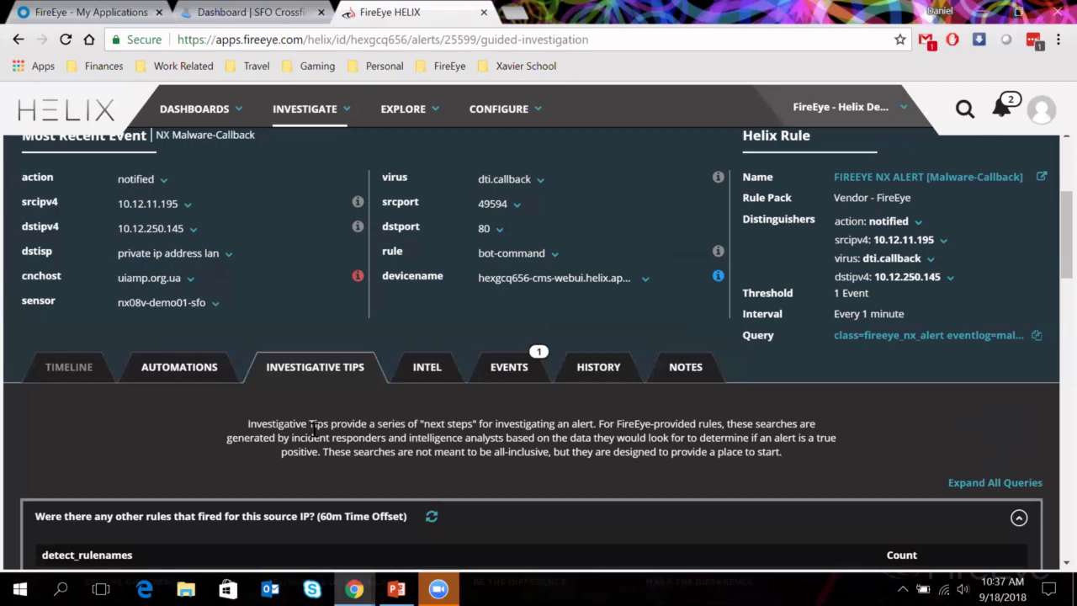
Step: Open the alert's Intel information and review the threat details for the matched IOC uiamp.org.ua
scroll(328, 412, "up", 3)
scroll(311, 424, "down", 2)
left_click(427, 452)
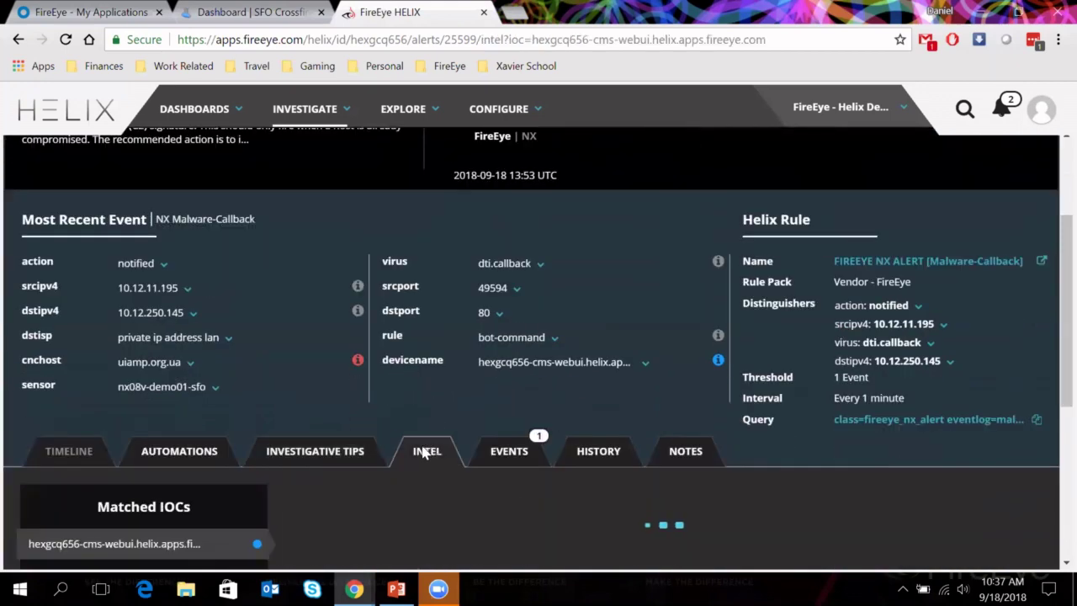
scroll(403, 414, "down", 3)
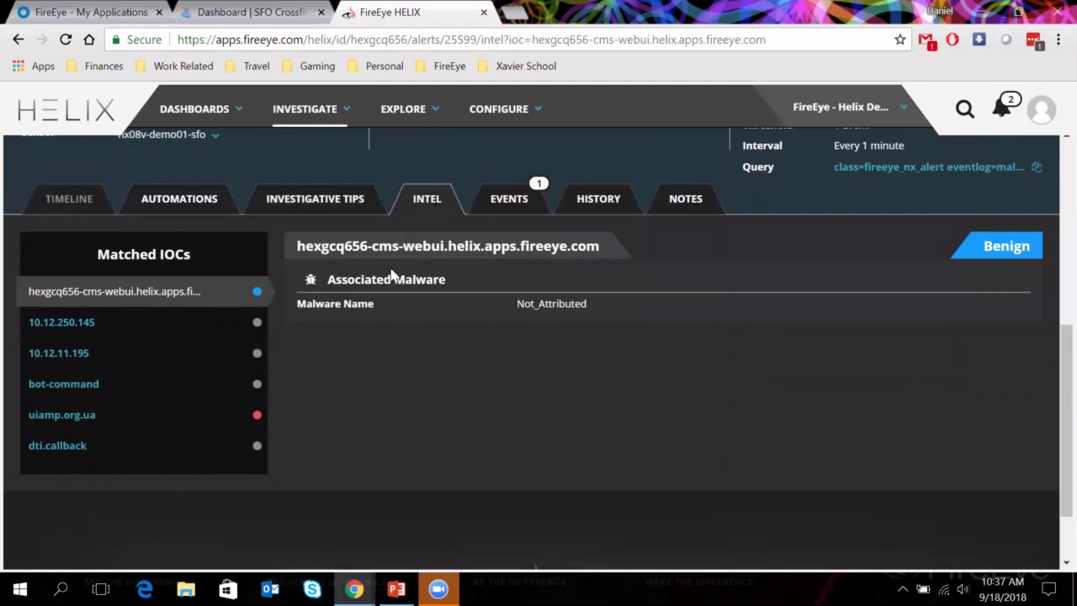
left_click(91, 415)
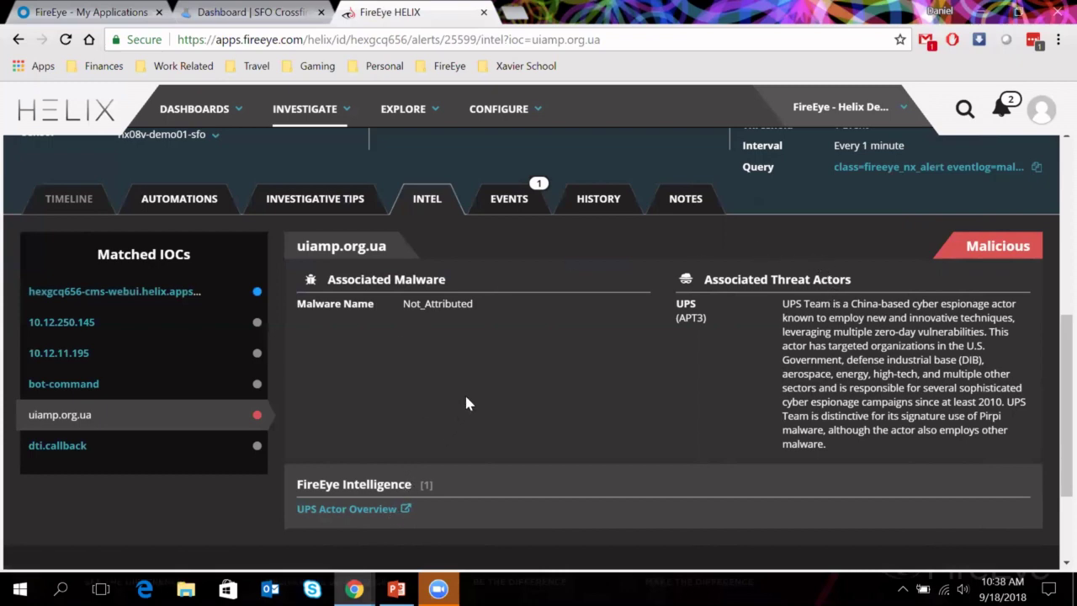
Step: Review the alert's triggered automation playbook, including the HX Host Lookup step and the hosts associated with the events
scroll(463, 391, "up", 1)
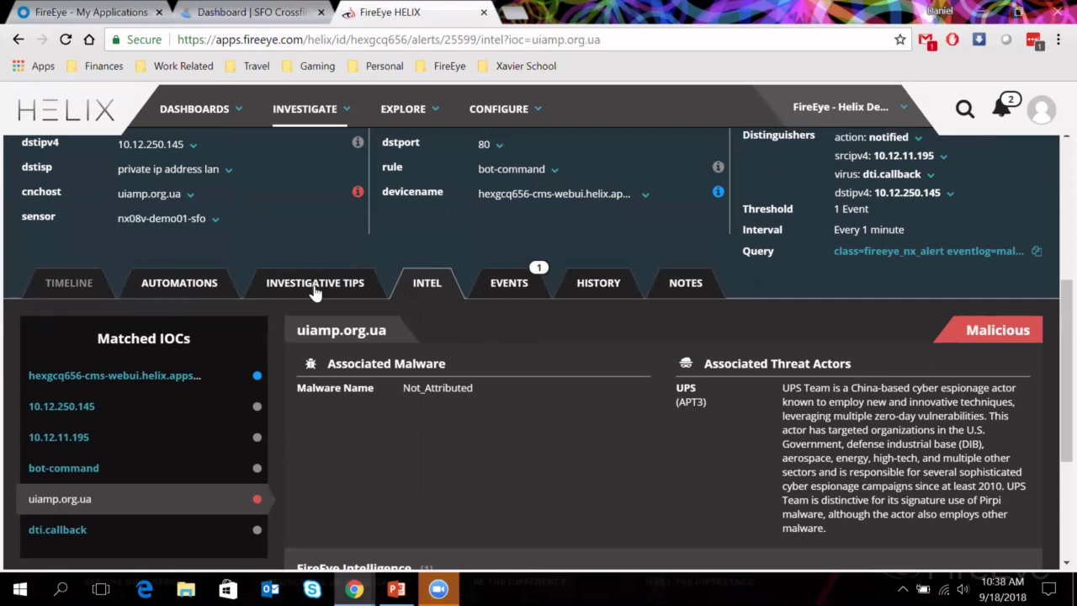
left_click(207, 286)
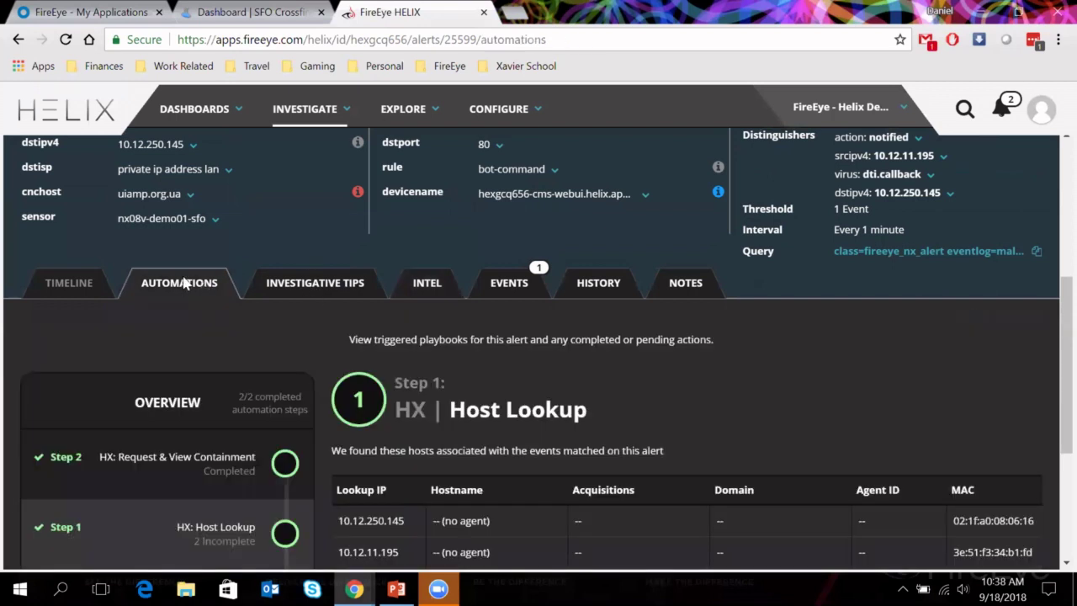
scroll(184, 285, "down", 2)
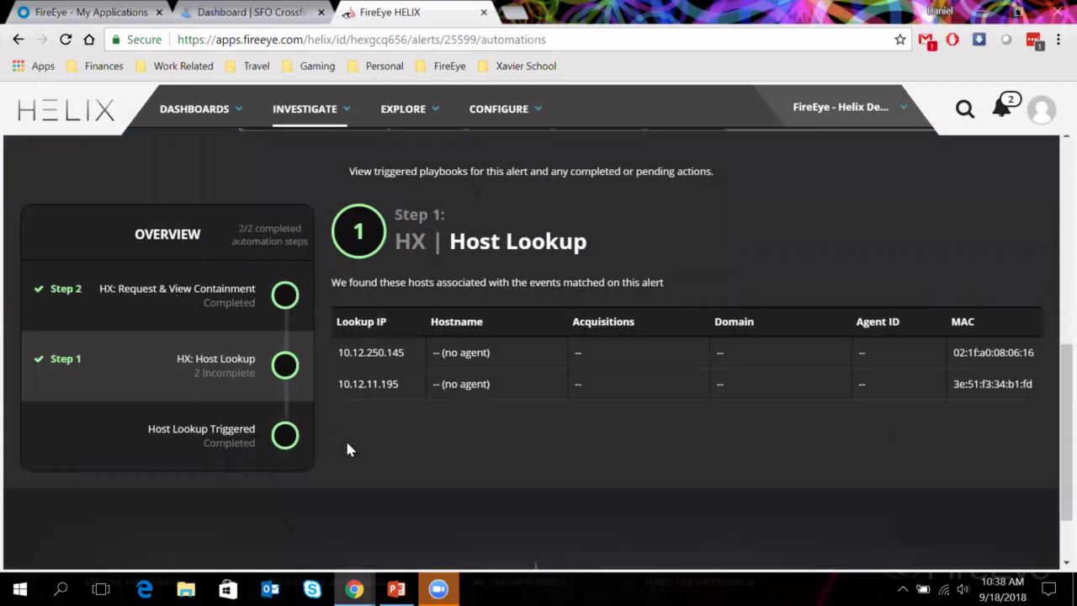
scroll(386, 452, "up", 1)
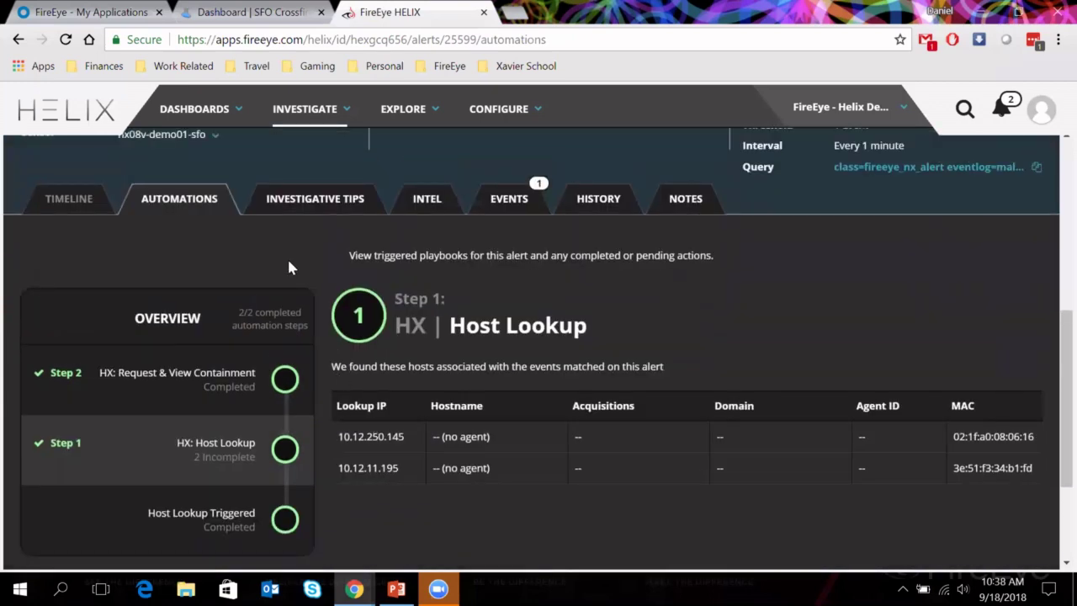
scroll(288, 268, "up", 1)
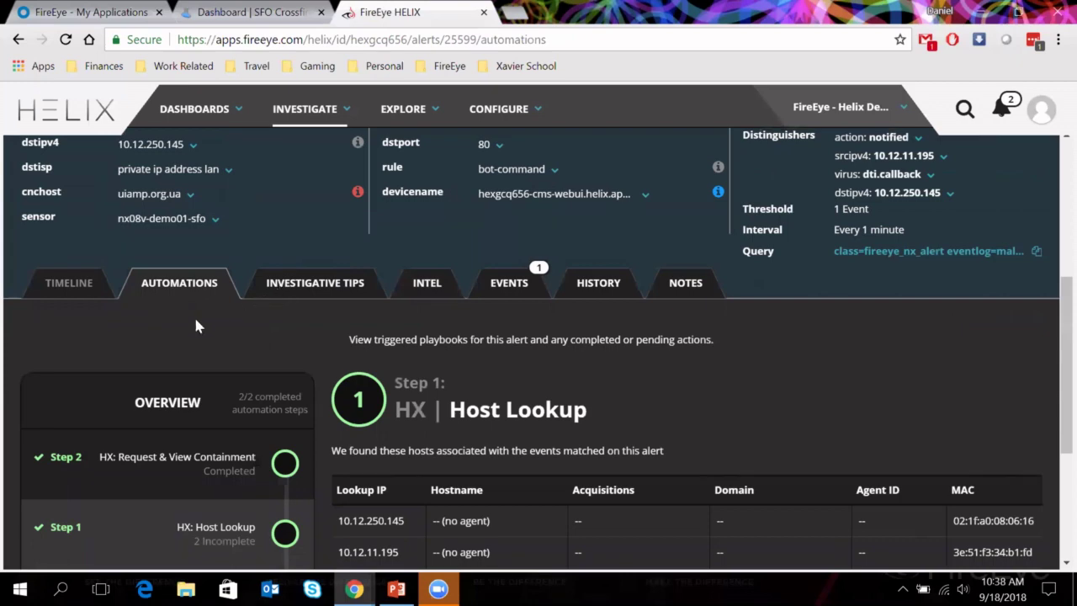
scroll(196, 324, "down", 2)
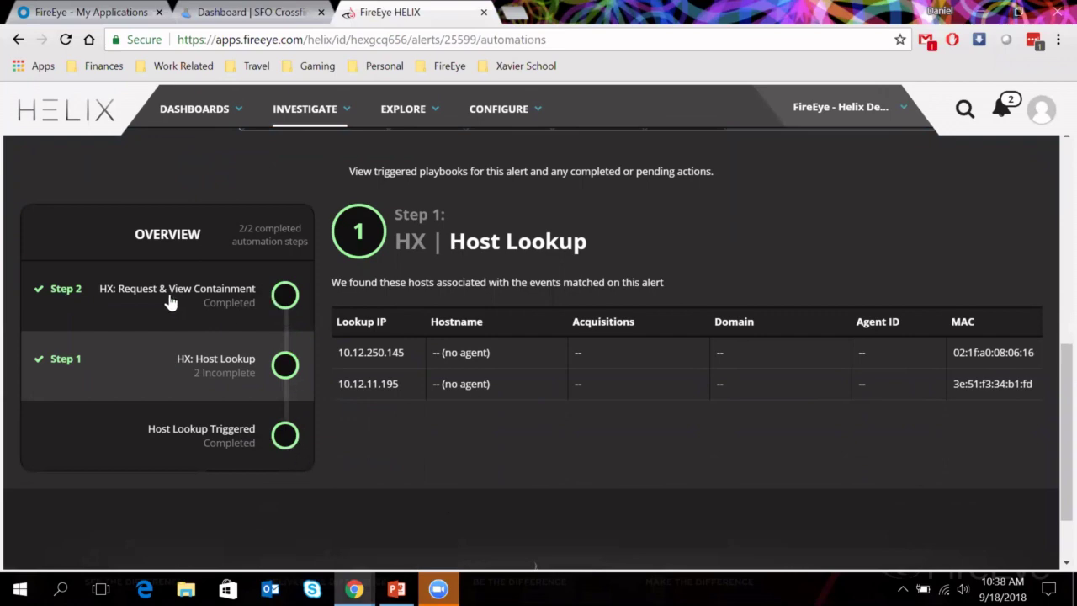
Step: Examine the options for assigning the alert, assessing it as a true or false positive, and adding it to a case
scroll(343, 433, "up", 1)
scroll(345, 440, "up", 3)
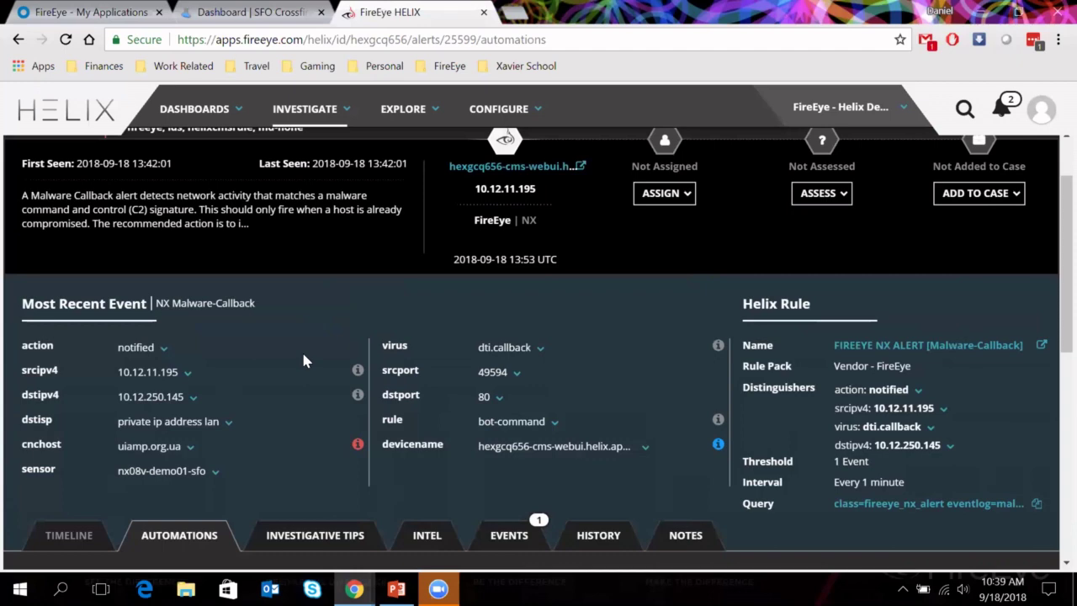
scroll(305, 360, "up", 1)
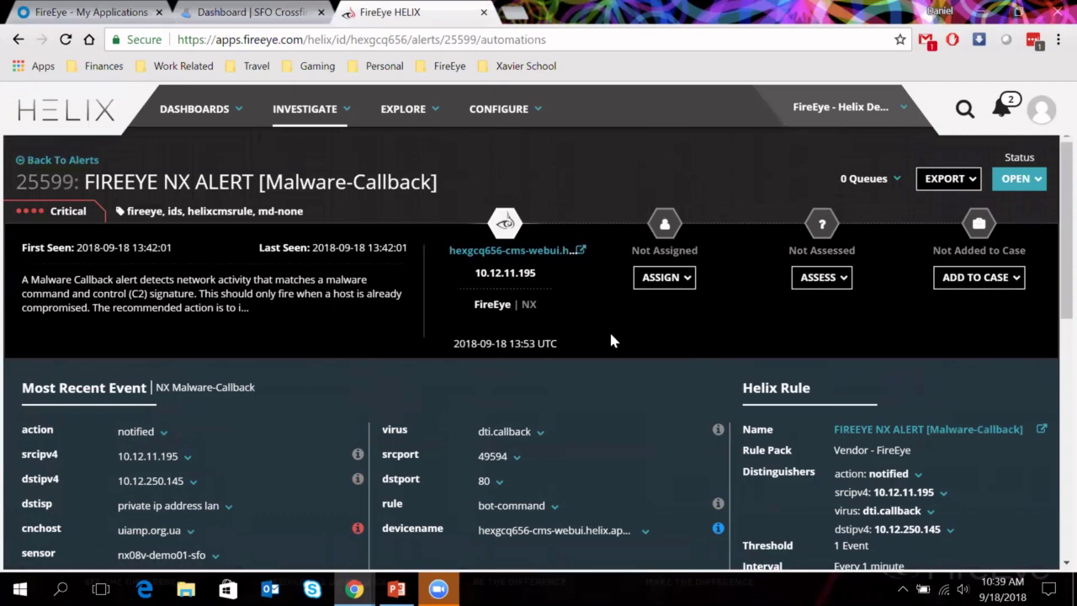
left_click(684, 280)
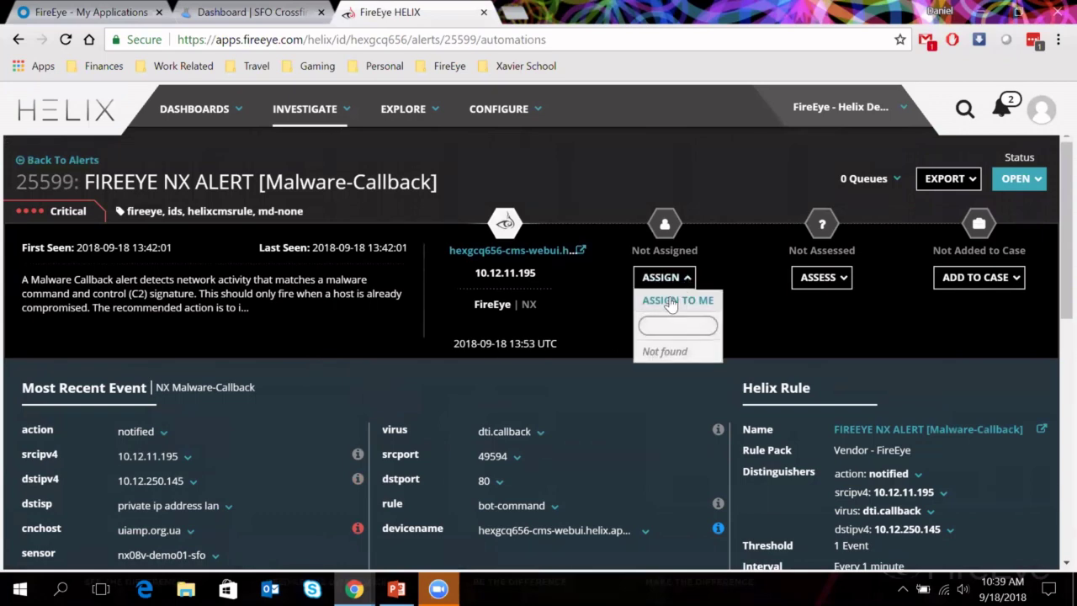
left_click(673, 325)
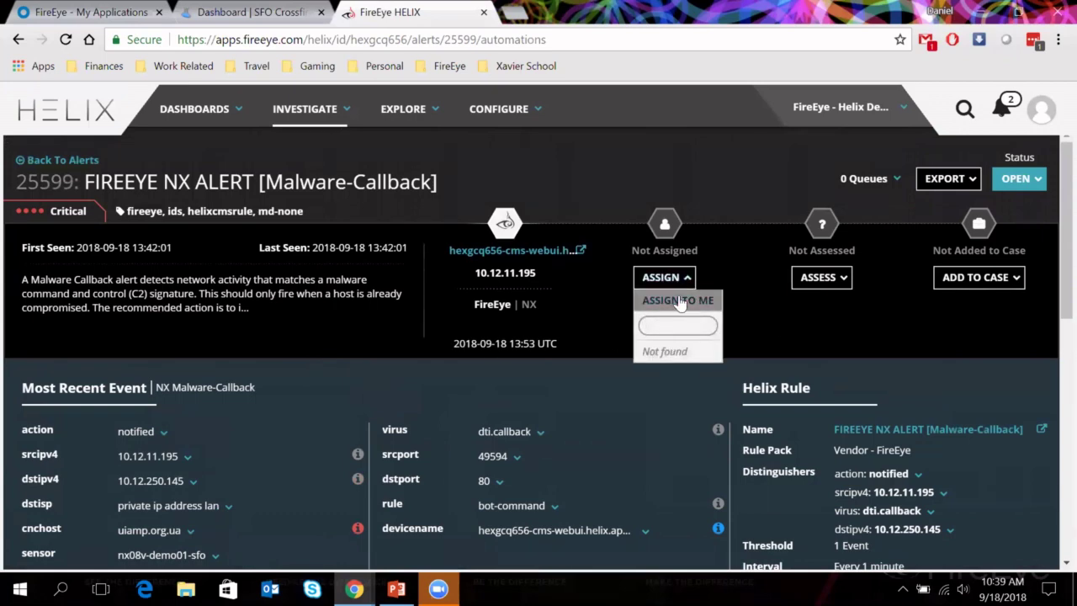
left_click(840, 280)
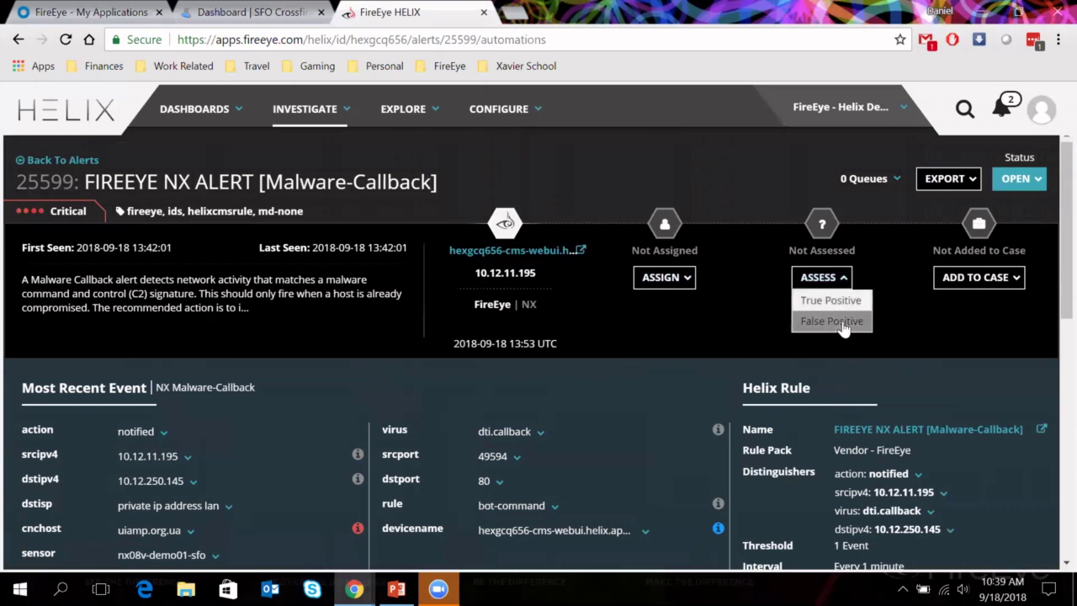
left_click(742, 347)
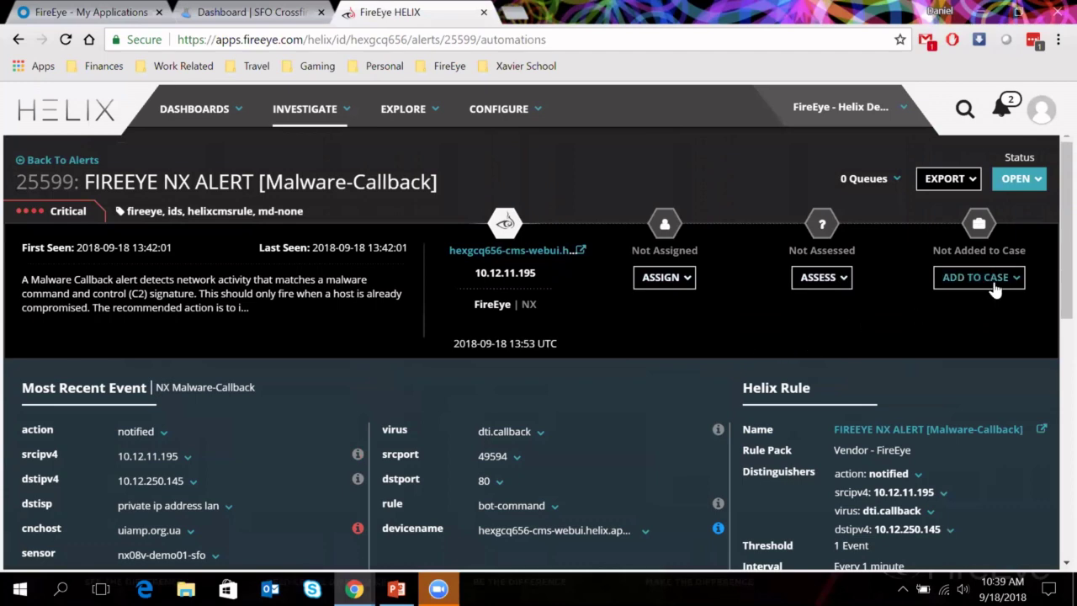
left_click(979, 277)
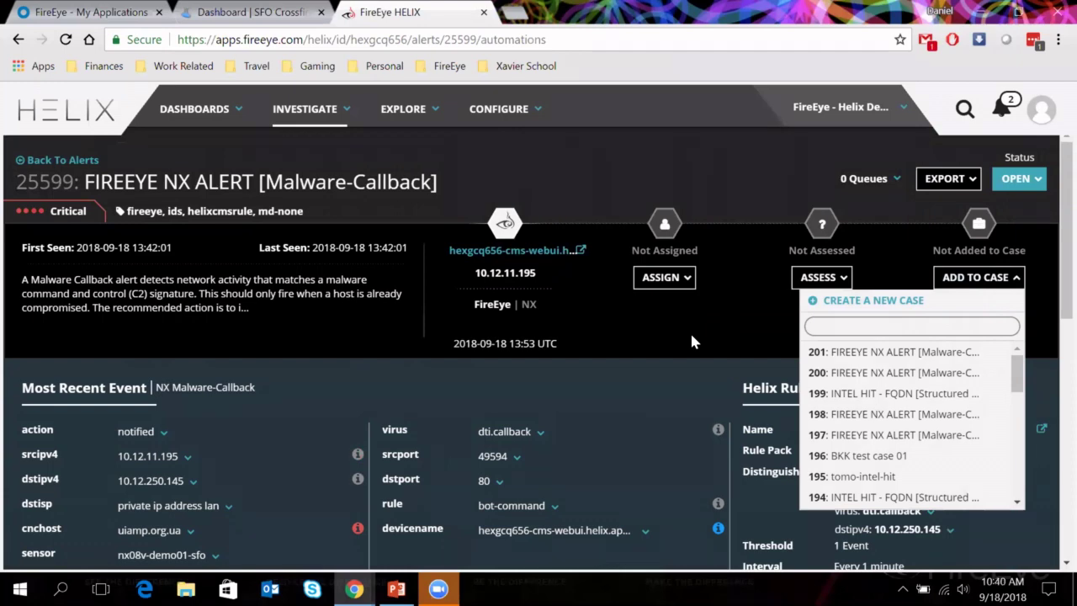
left_click(591, 345)
Step: Switch to the PowerPoint presentation and go to slide 15, "Q&A and Next Steps"
left_click(320, 117)
left_click(317, 133)
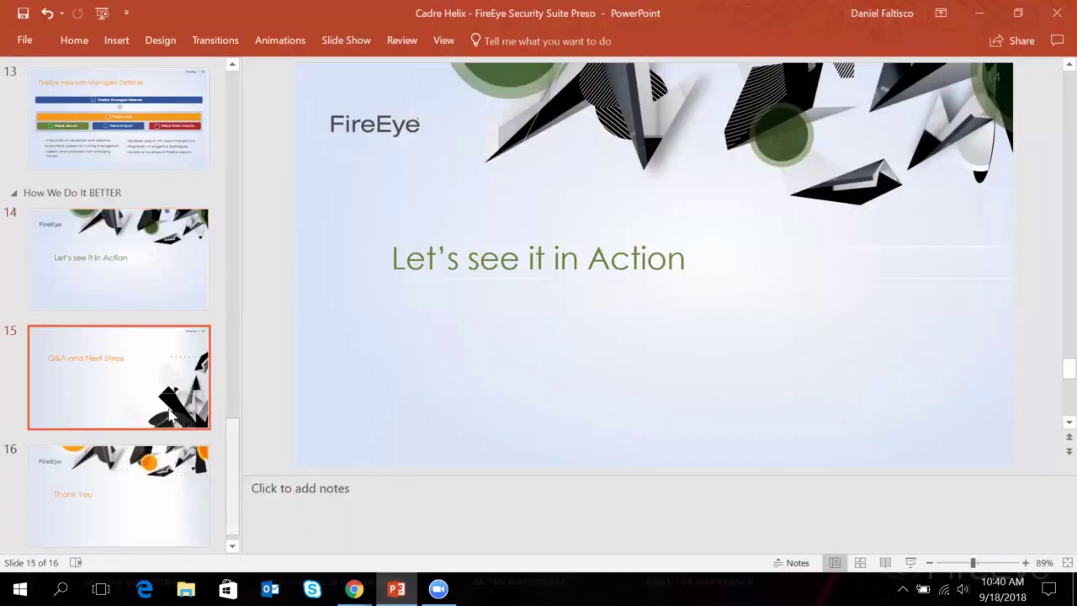
key("Down")
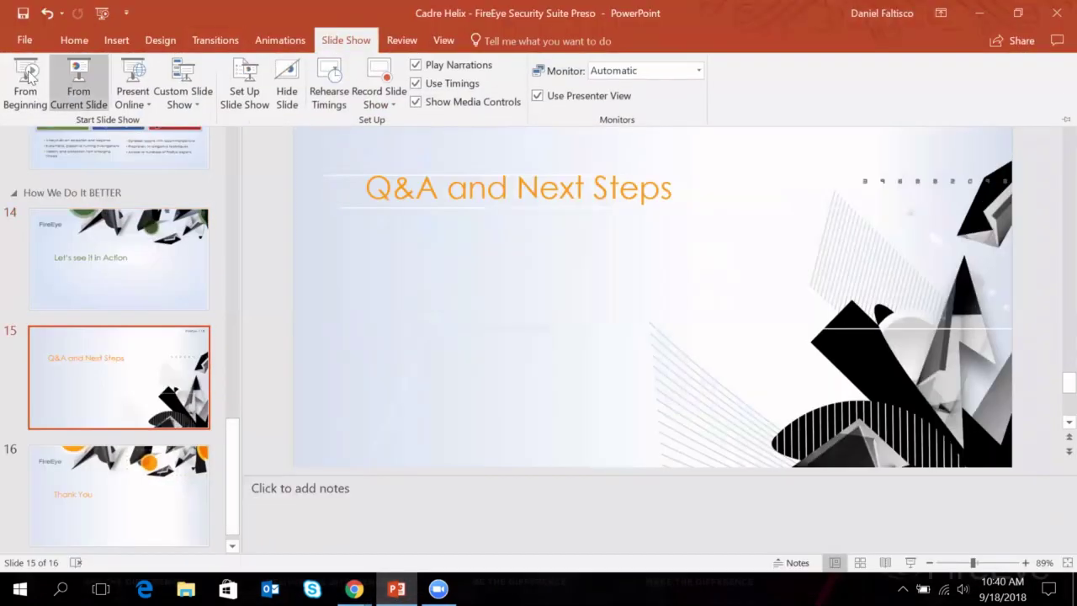